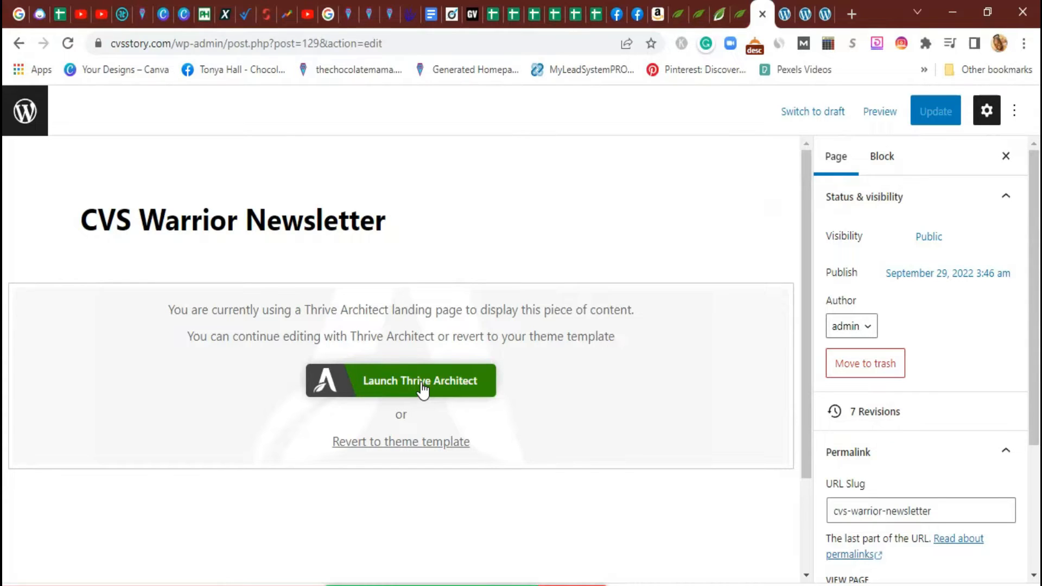
Launch Thrive Architect on the CVS Warrior Newsletter page for visual editing
left_click(423, 385)
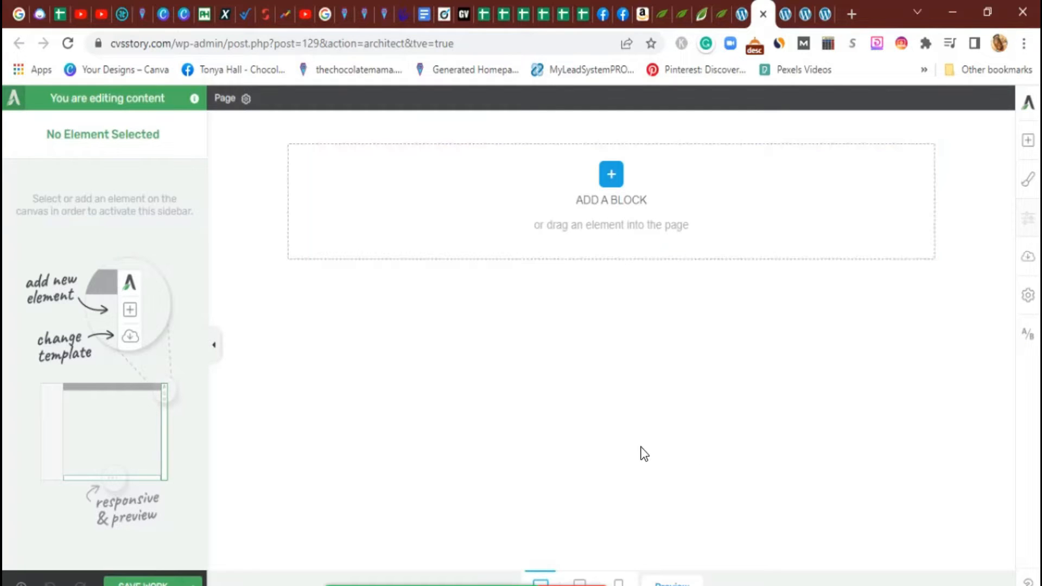
Open the template choices and start the page from a Pre-built Landing Page
left_click(1025, 259)
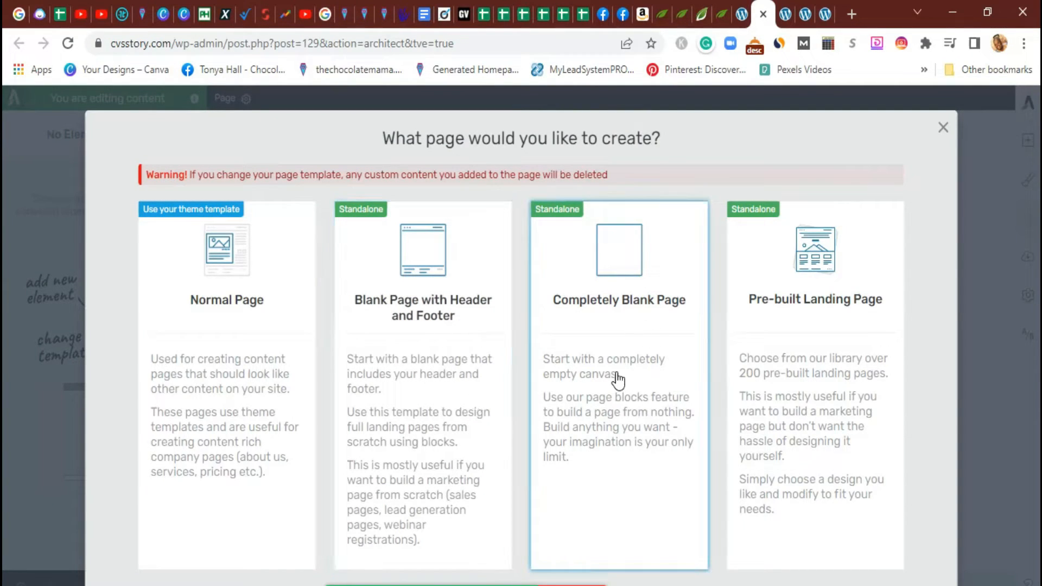
left_click(806, 395)
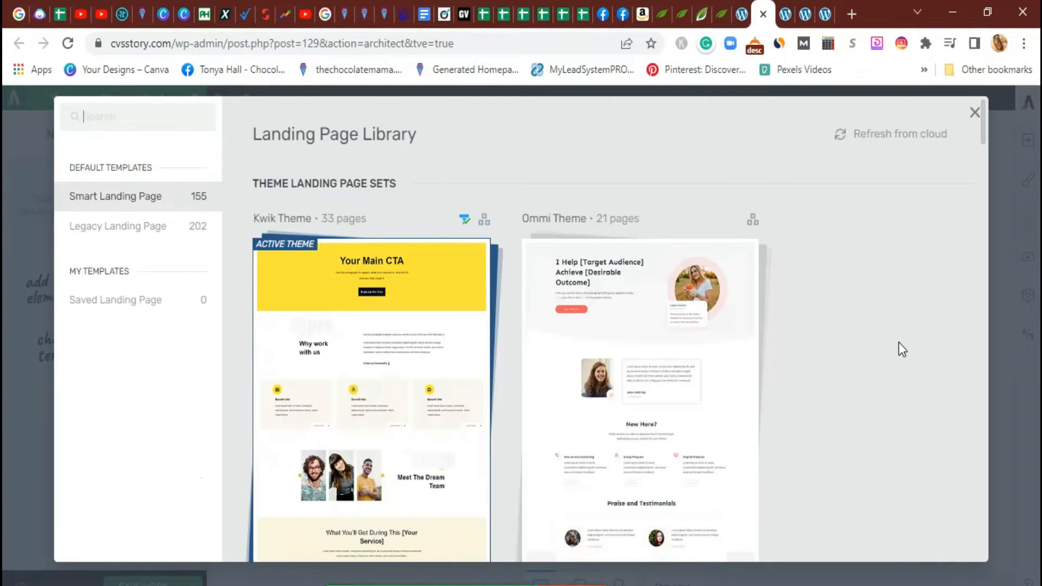
scroll(862, 366, "down", 2)
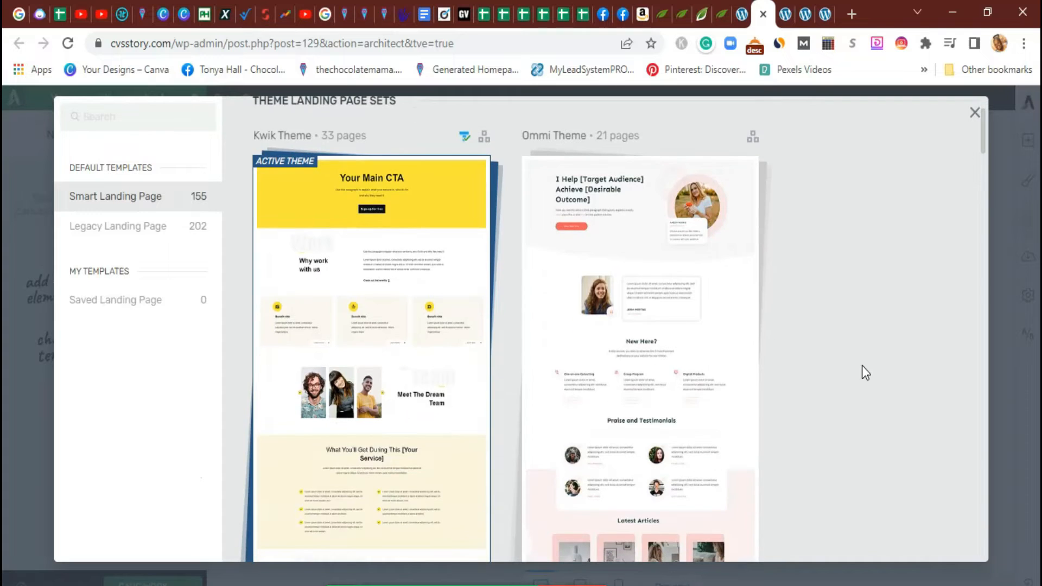
mouse_move(332, 202)
scroll(784, 363, "up", 2)
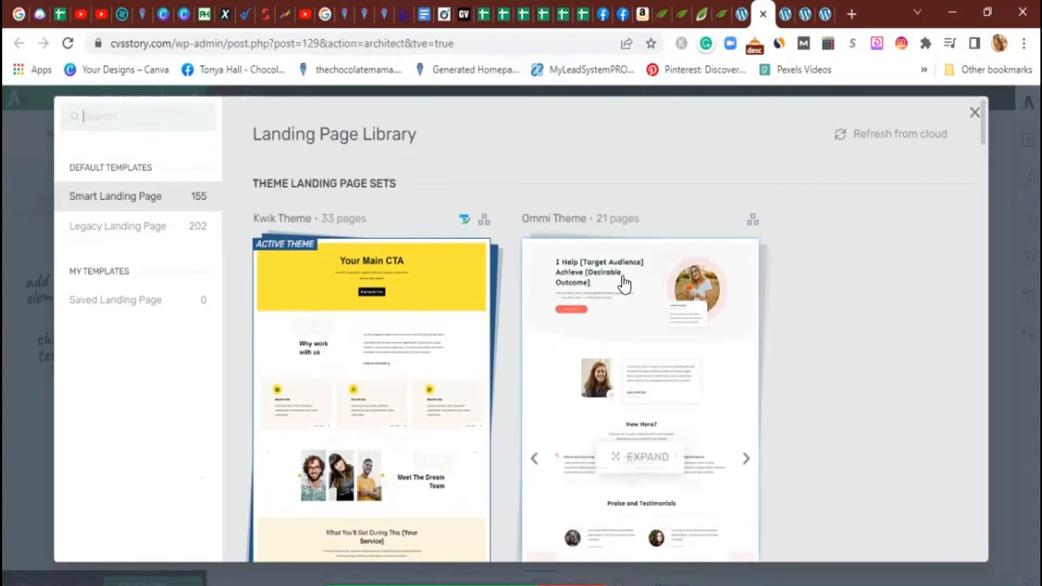
scroll(618, 300, "down", 3)
scroll(610, 303, "down", 6)
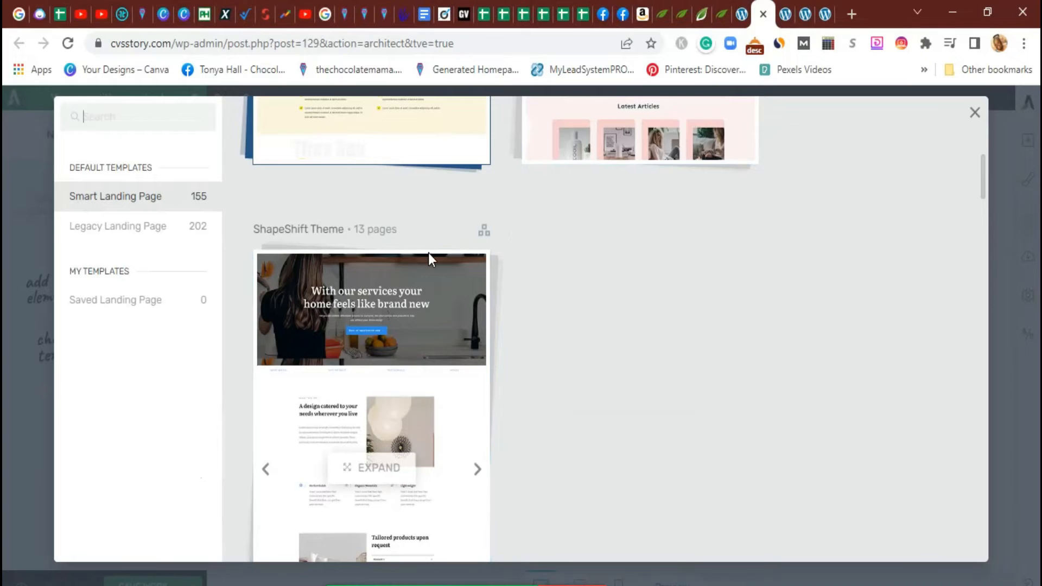
scroll(456, 340, "down", 8)
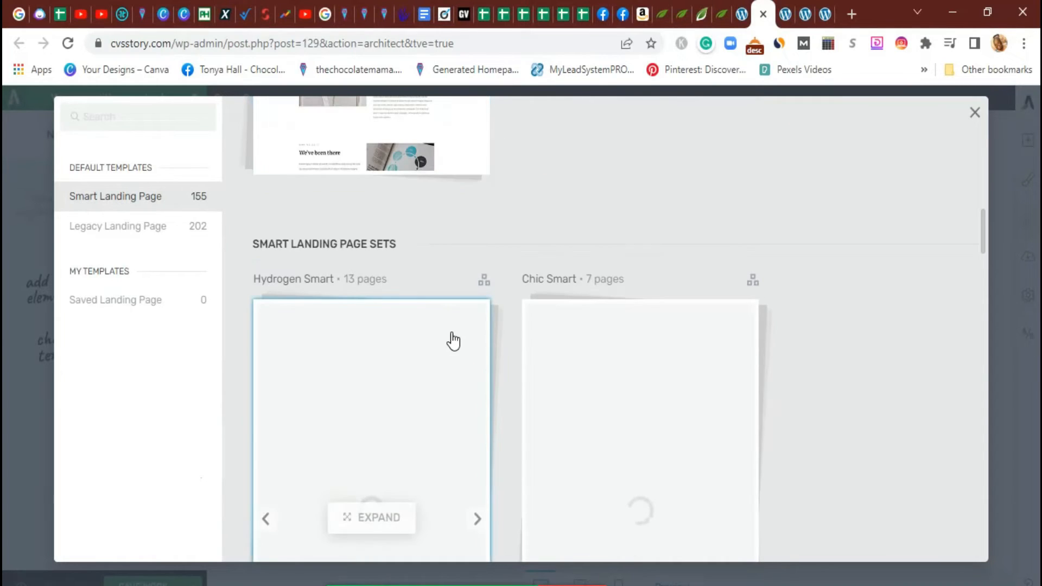
scroll(453, 340, "down", 3)
scroll(451, 339, "up", 2)
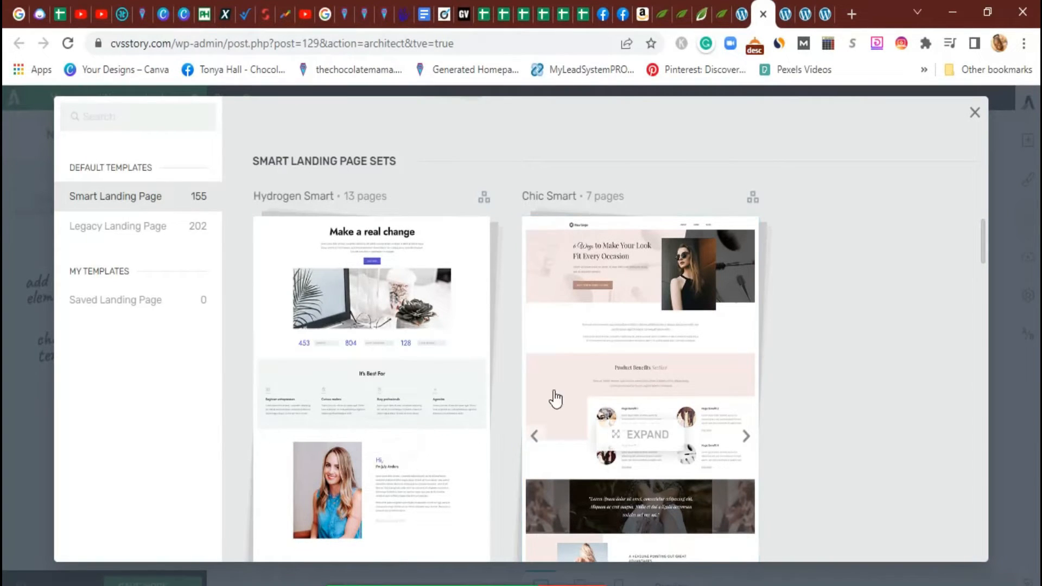
scroll(540, 361, "down", 1)
scroll(541, 361, "down", 10)
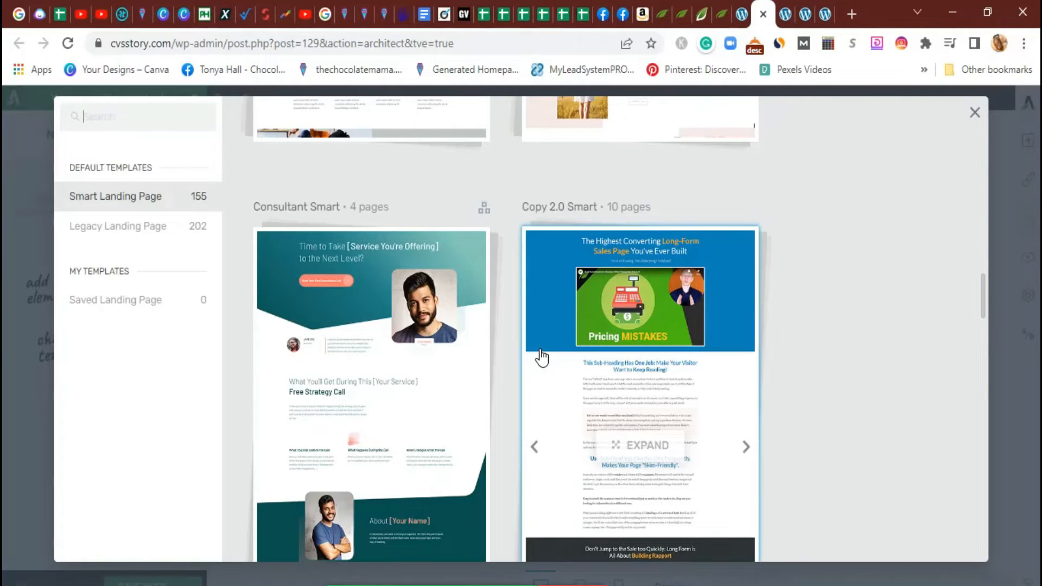
scroll(543, 355, "down", 10)
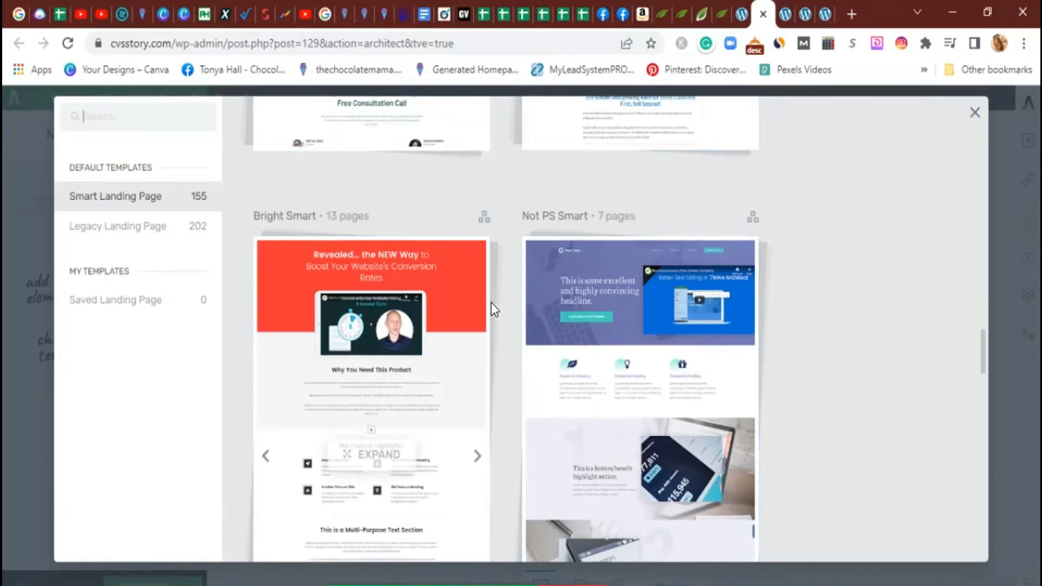
scroll(490, 305, "down", 6)
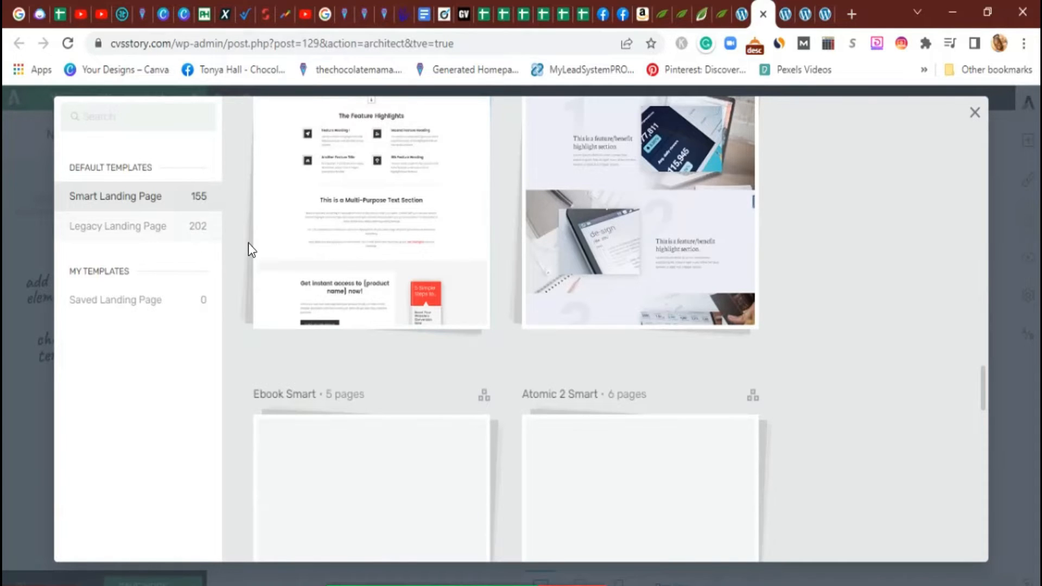
scroll(655, 360, "down", 5)
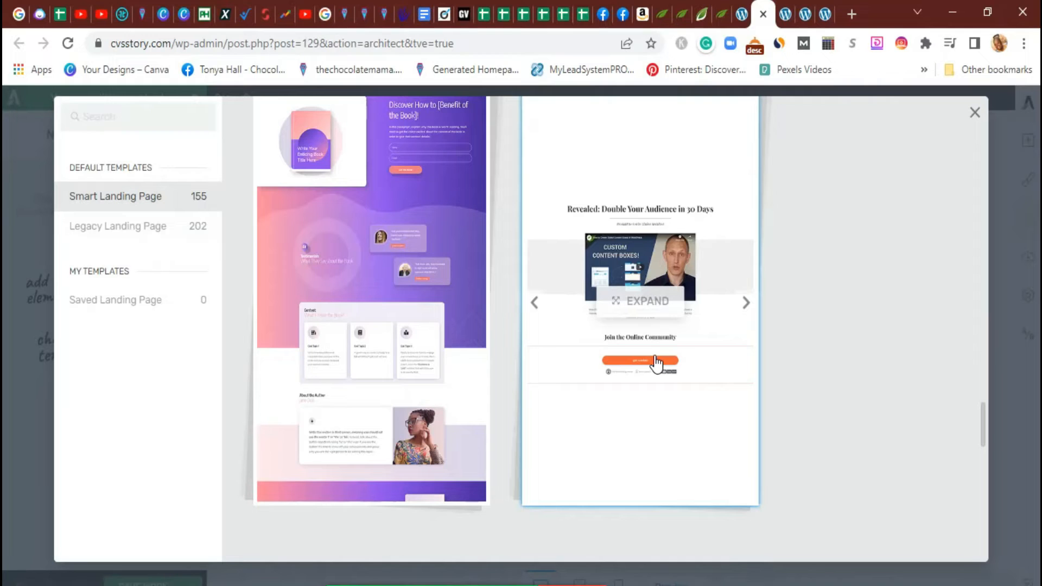
scroll(656, 360, "down", 5)
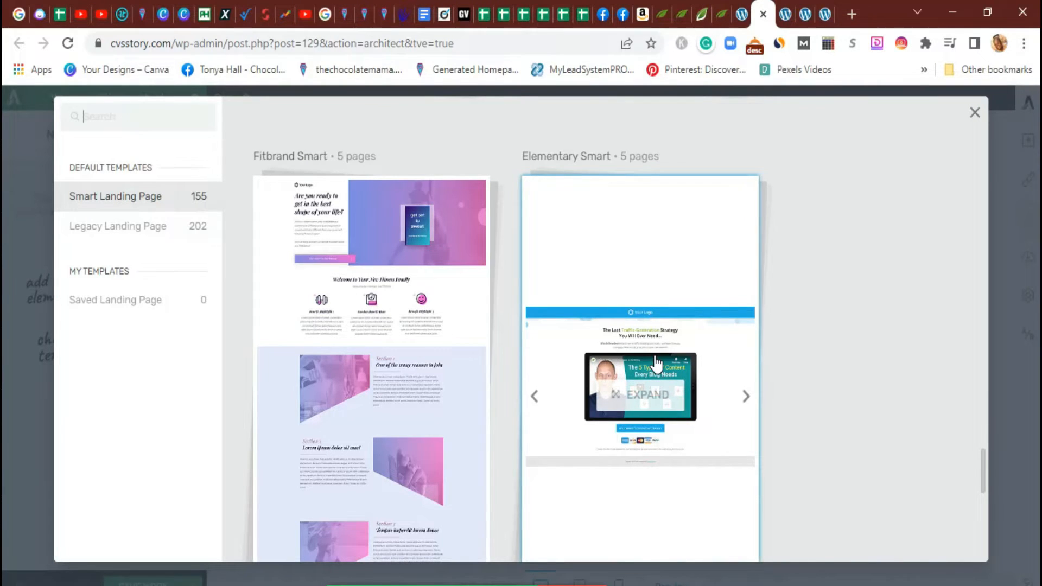
scroll(656, 361, "down", 5)
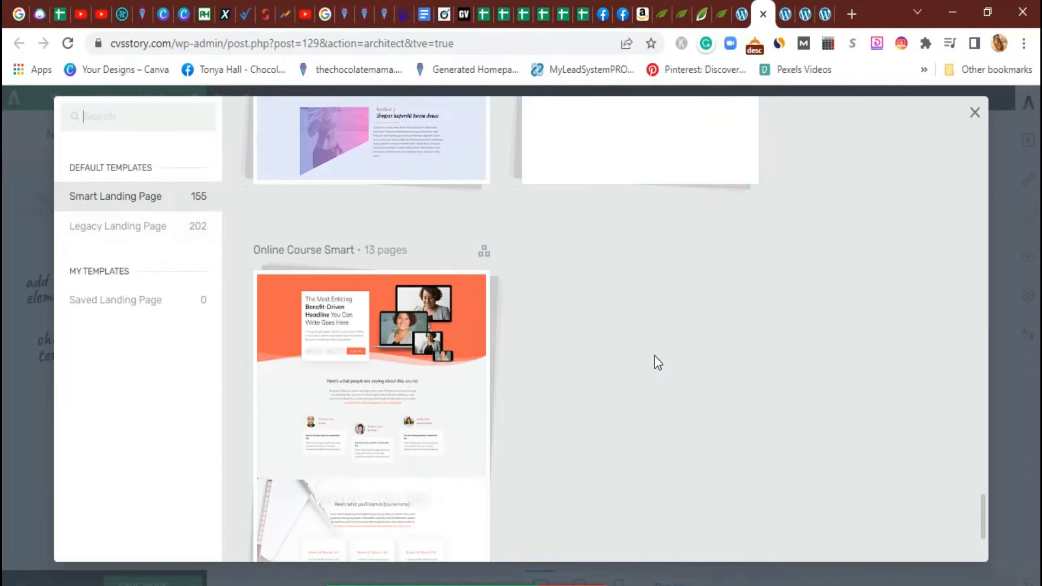
scroll(654, 356, "up", 5)
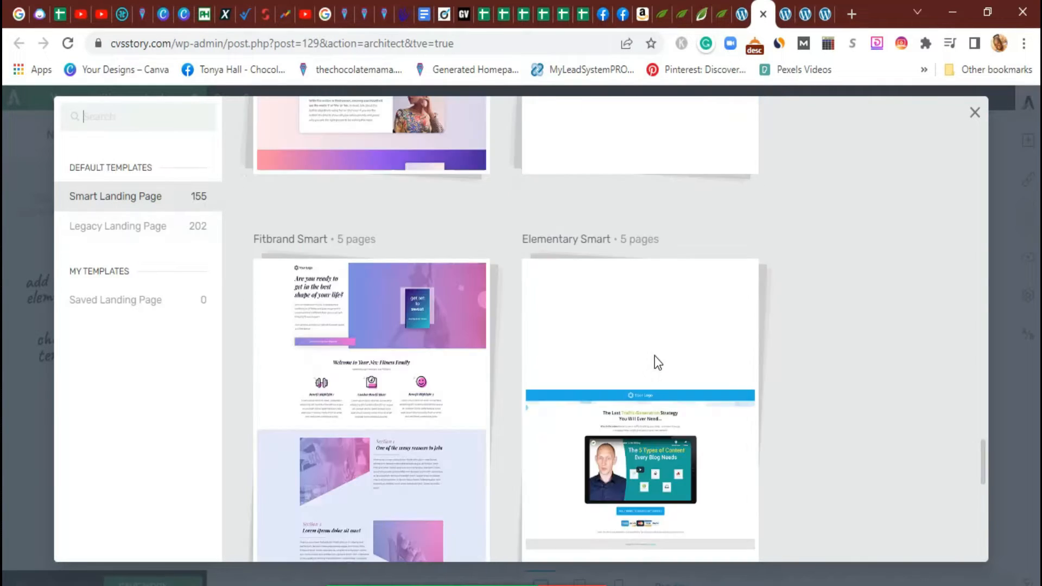
scroll(656, 362, "down", 5)
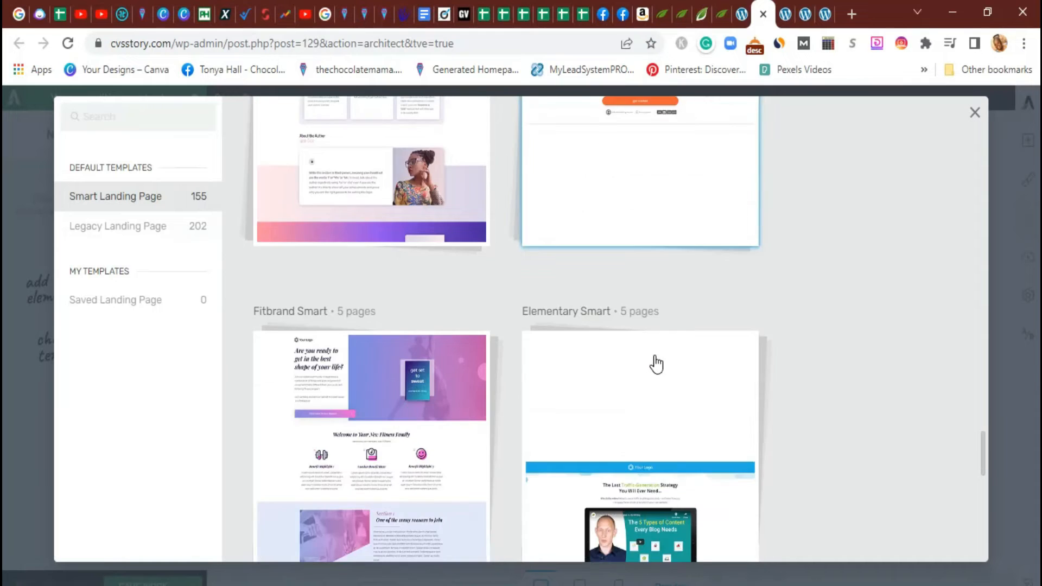
scroll(654, 358, "down", 5)
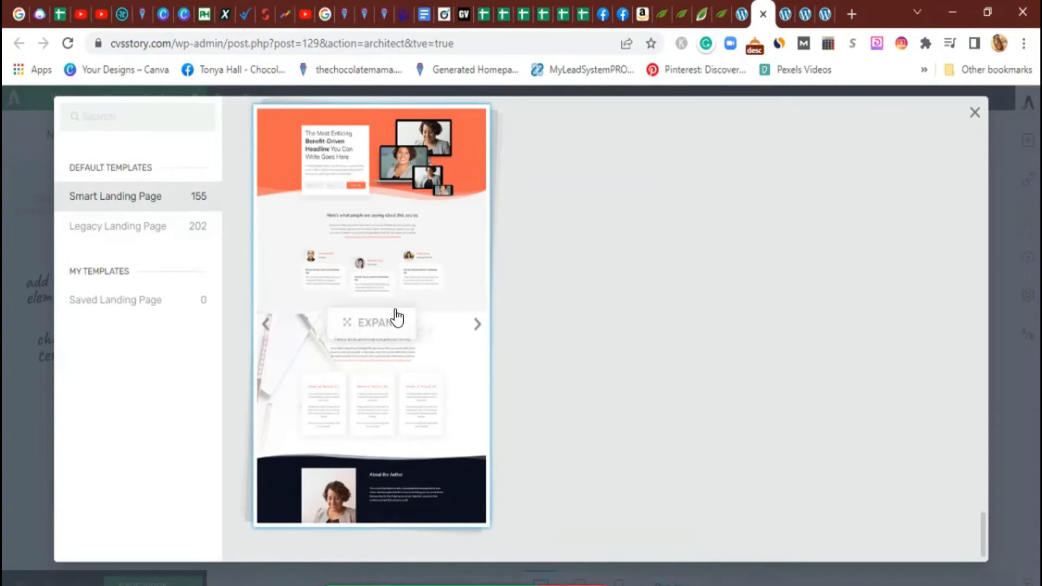
Open the Online Course Smart set and browse its 13 landing page templates
left_click(371, 325)
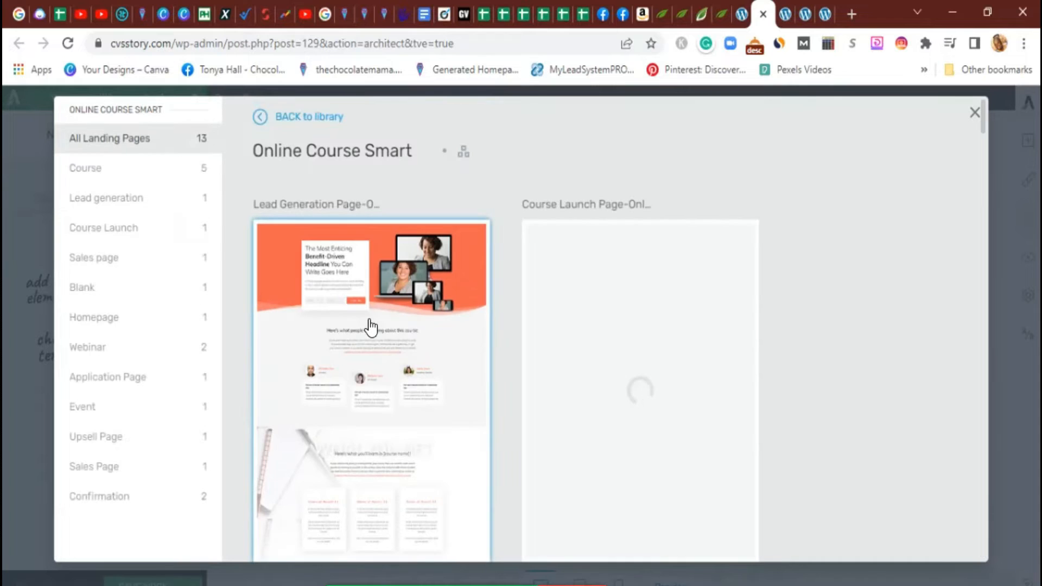
scroll(711, 353, "down", 5)
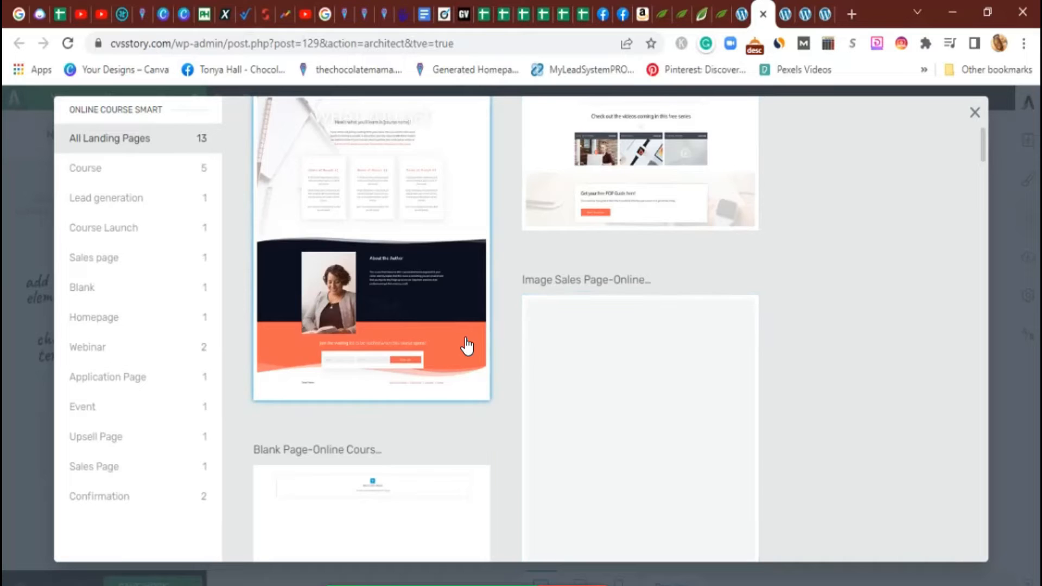
scroll(465, 347, "down", 4)
scroll(466, 345, "up", 9)
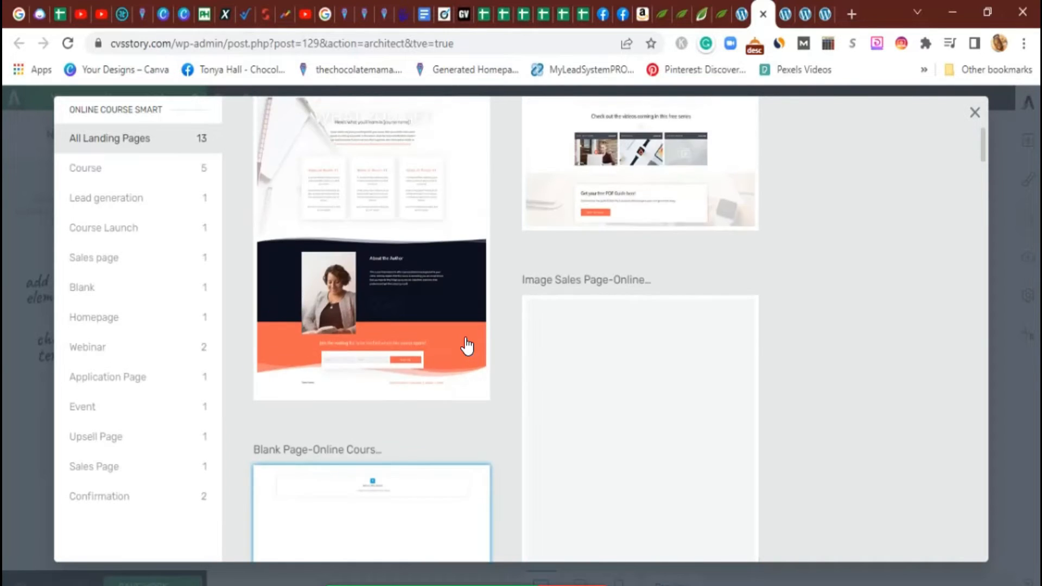
scroll(467, 345, "down", 6)
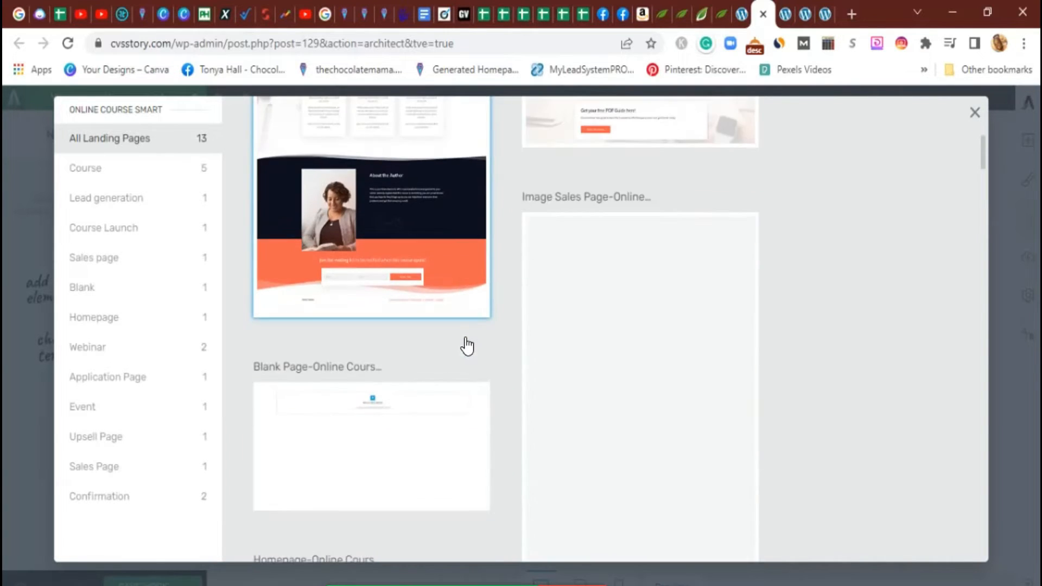
scroll(466, 345, "down", 4)
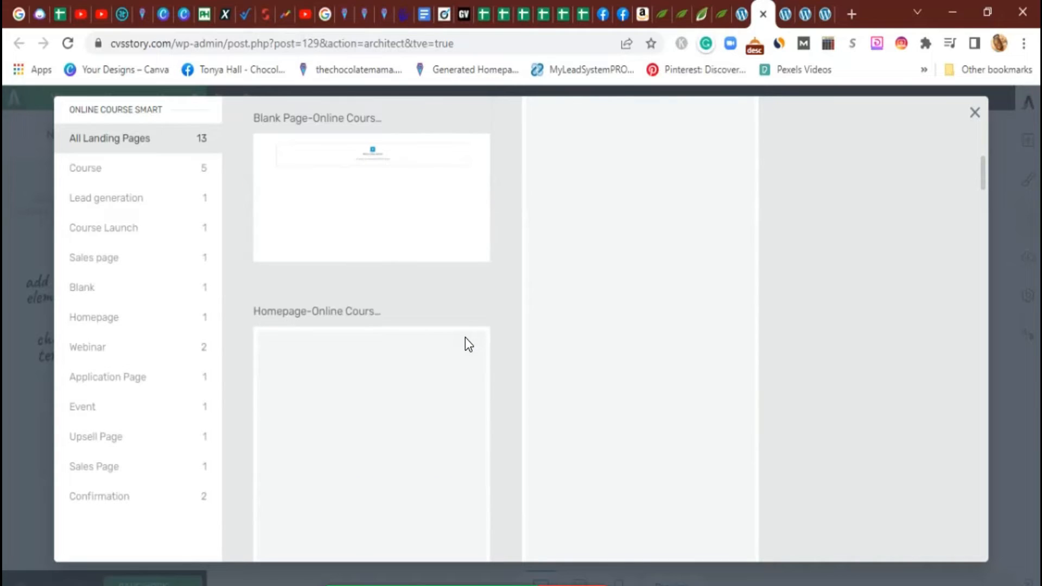
scroll(466, 346, "down", 4)
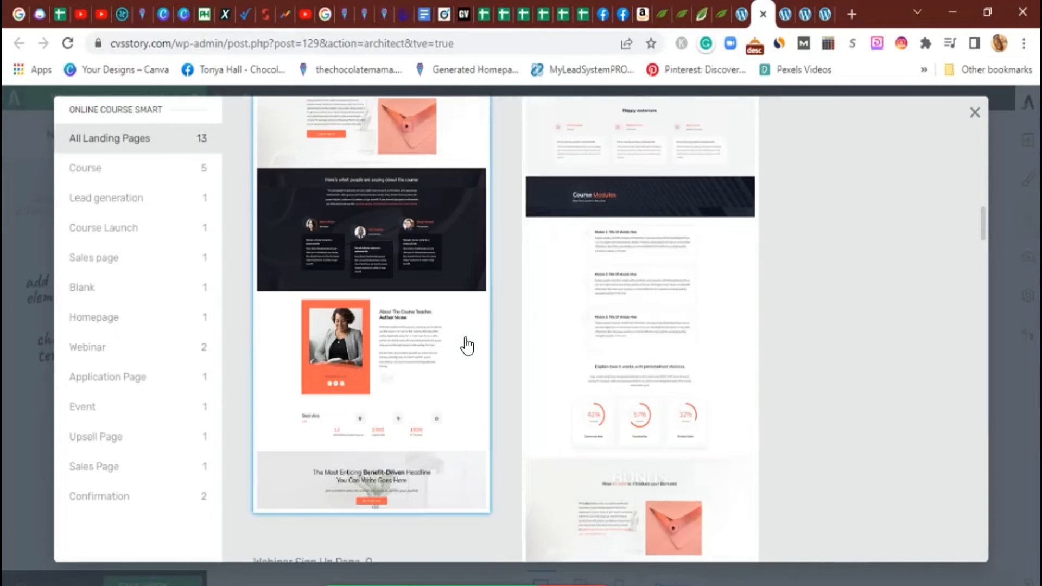
scroll(466, 346, "up", 6)
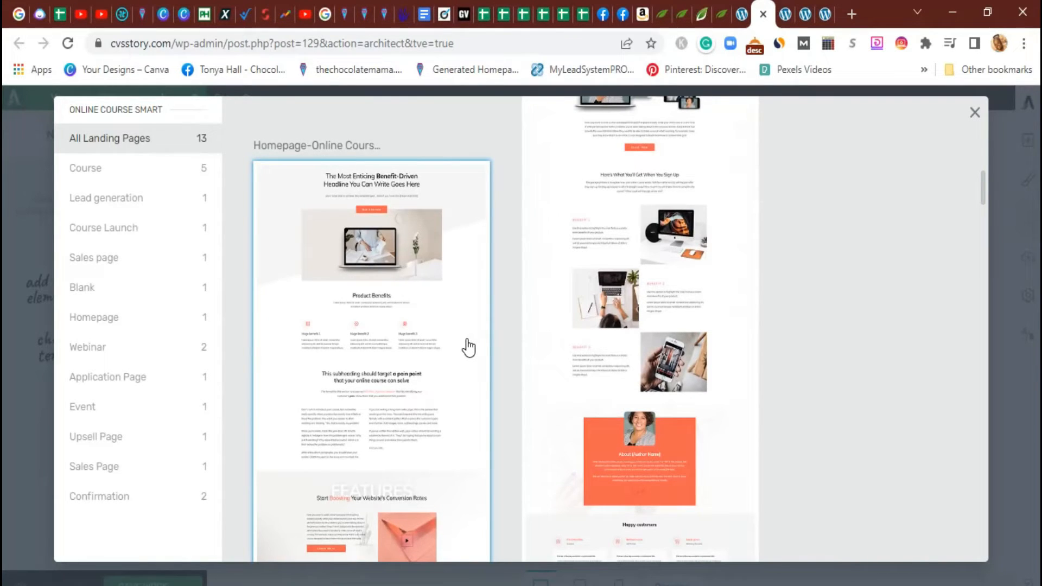
scroll(467, 348, "up", 10)
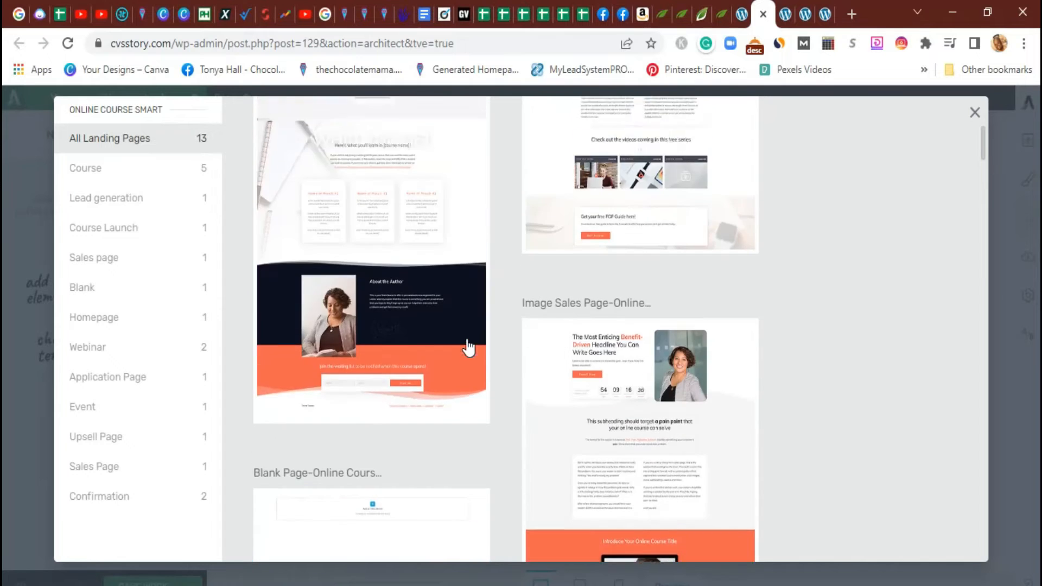
scroll(467, 347, "up", 5)
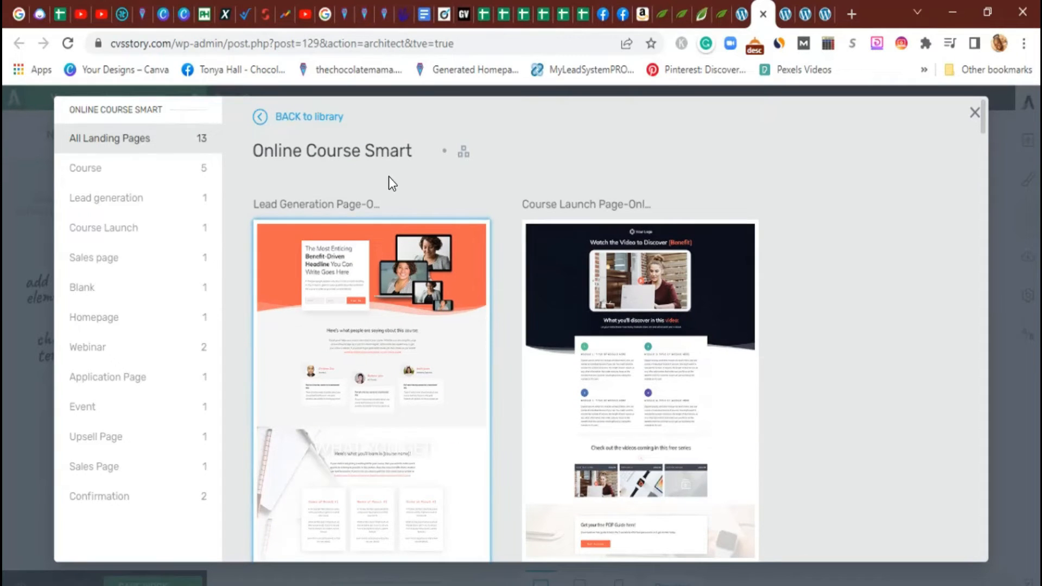
Return to the full template library and open the Hydrogen Smart set
left_click(297, 119)
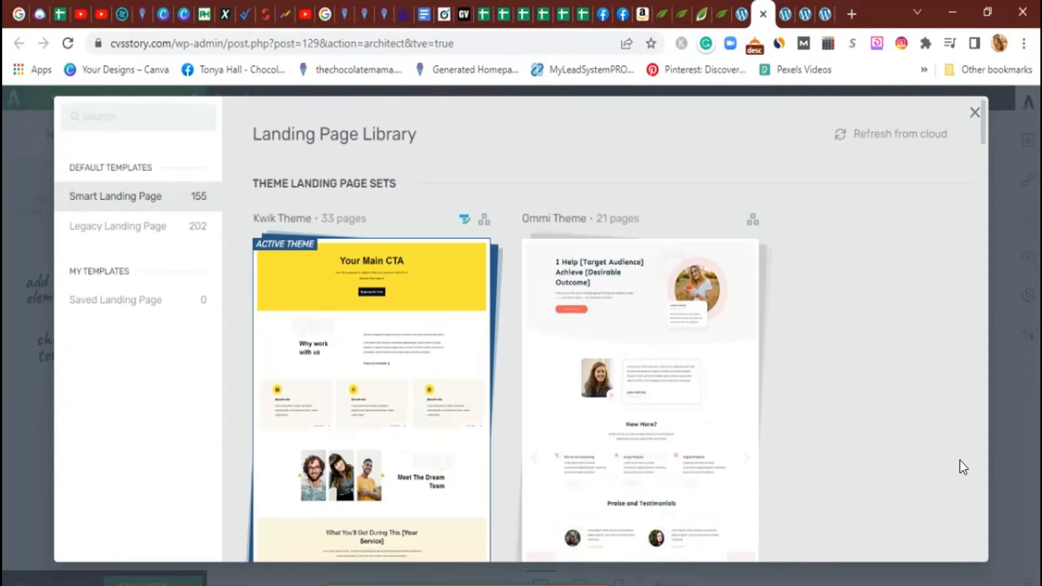
scroll(914, 425, "down", 10)
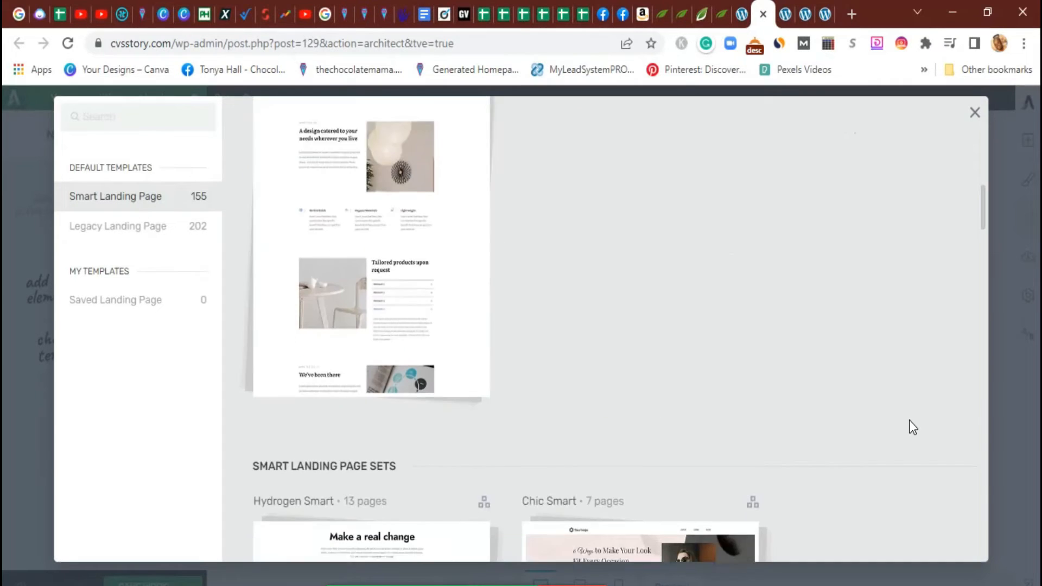
scroll(909, 421, "down", 7)
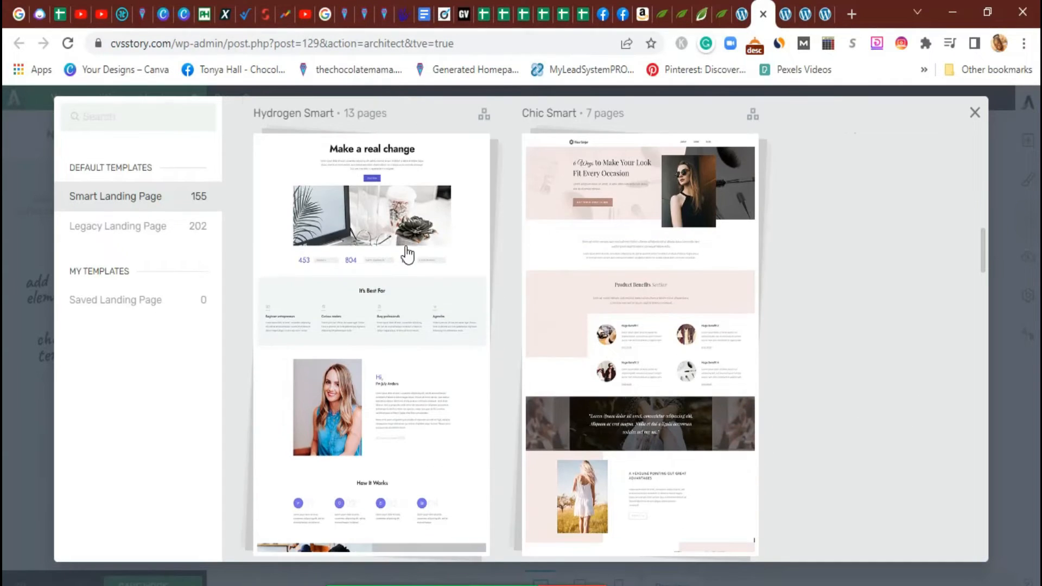
mouse_move(347, 225)
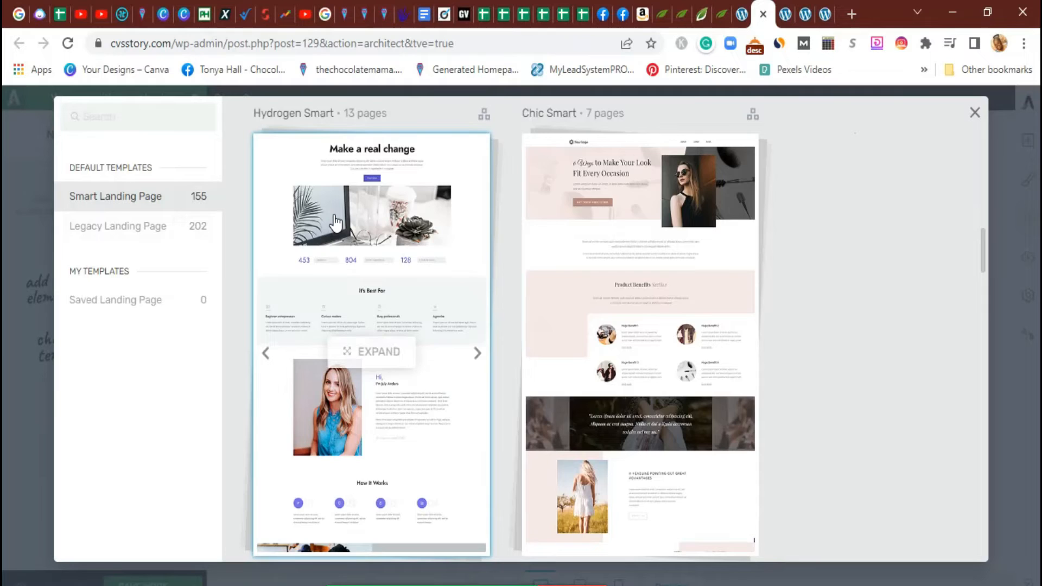
left_click(333, 222)
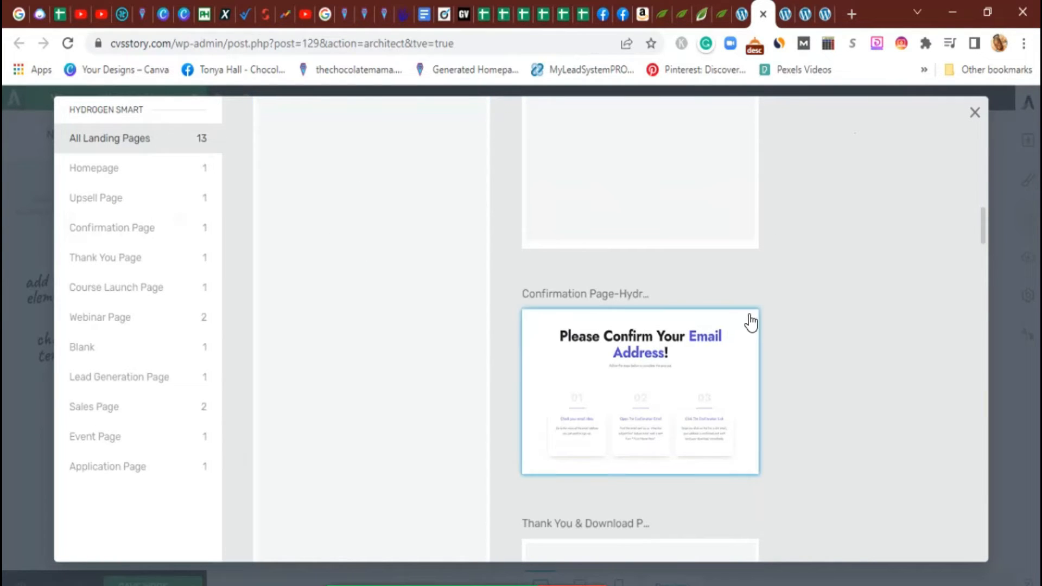
Browse the Hydrogen Smart pages and apply the Lead Generation Page template
scroll(744, 321, "up", 4)
scroll(743, 321, "up", 5)
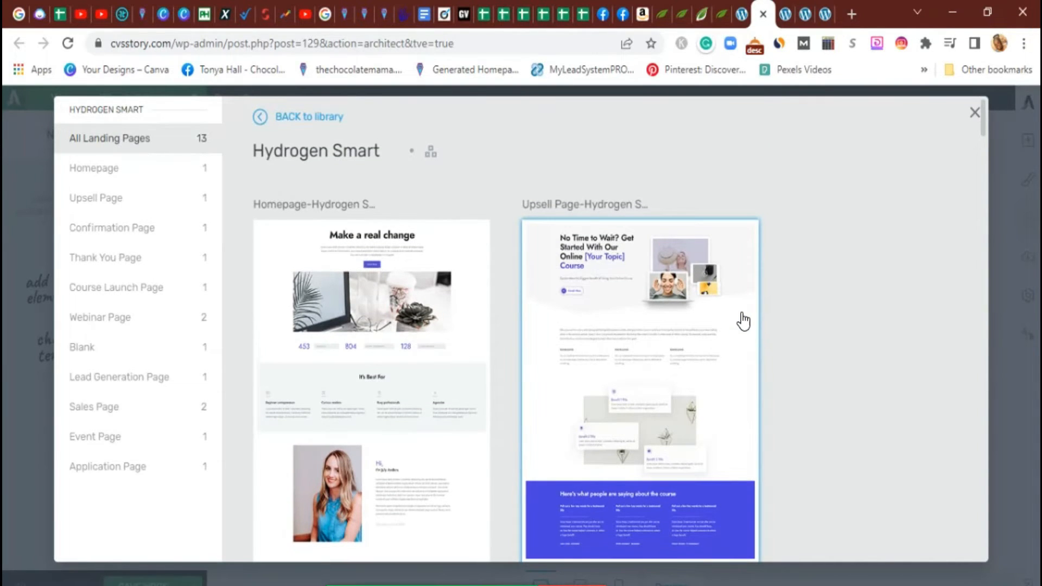
scroll(705, 322, "down", 5)
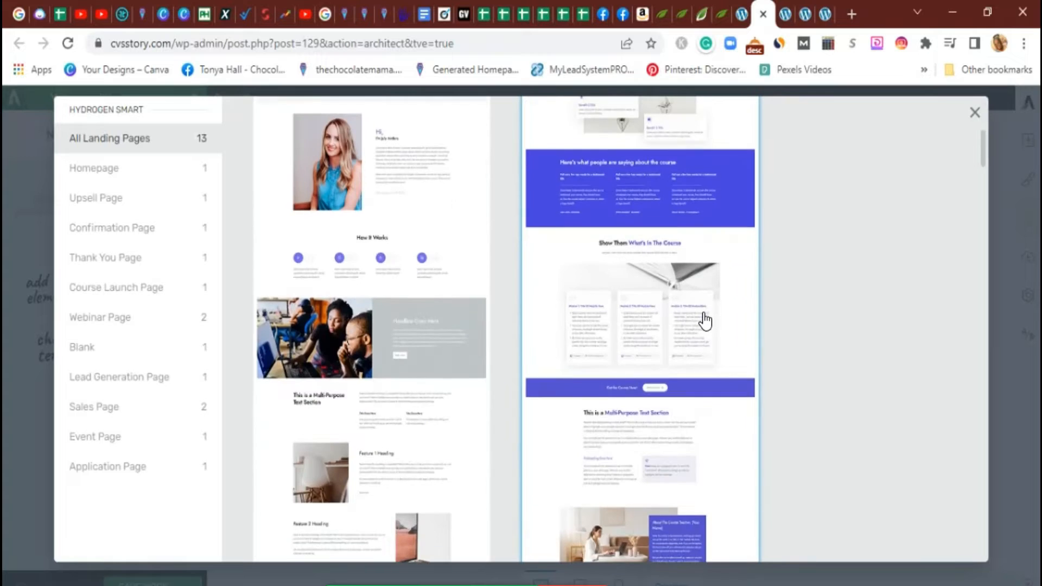
scroll(705, 321, "down", 5)
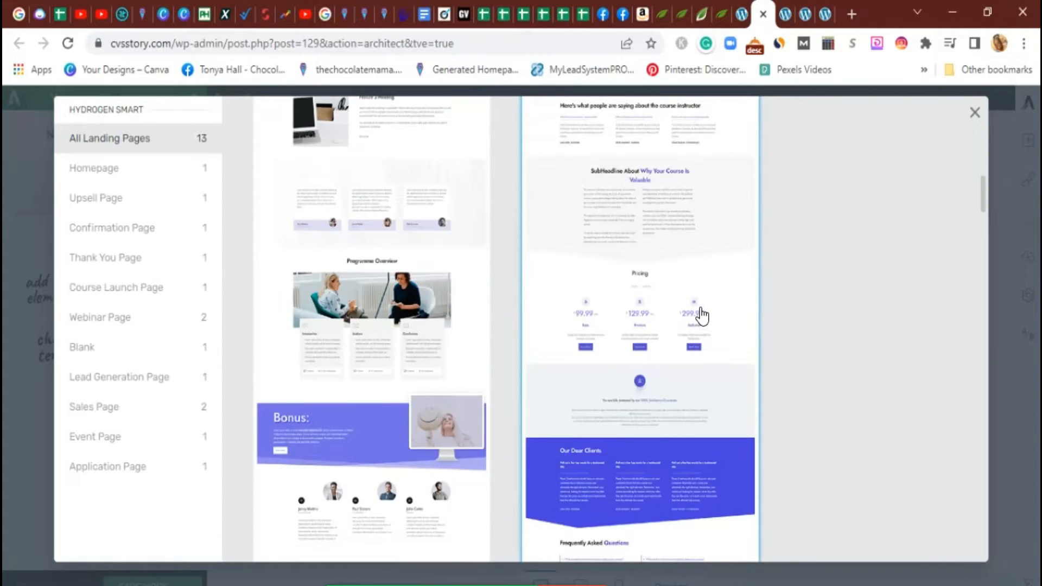
scroll(701, 316, "down", 8)
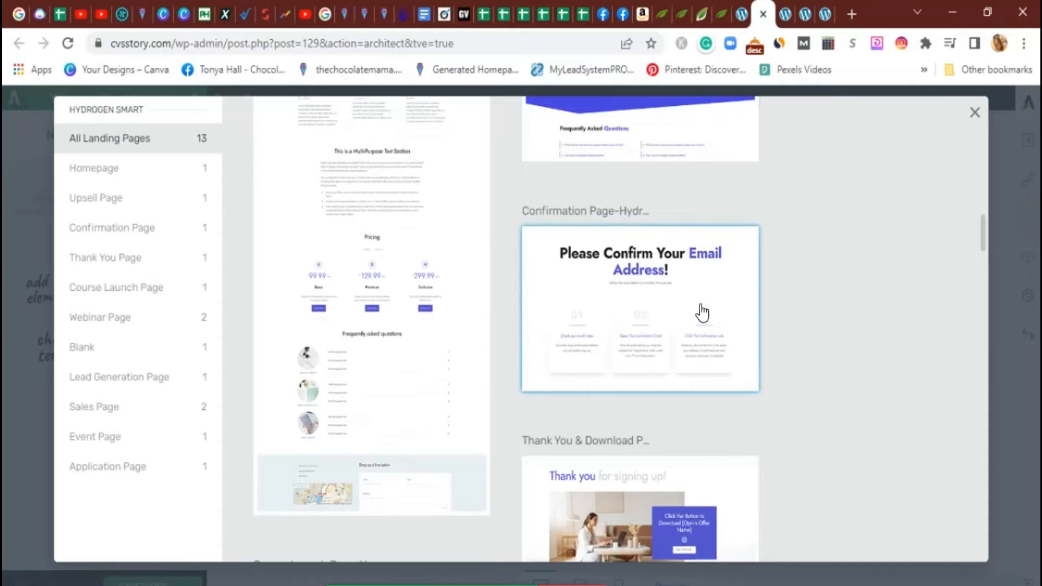
scroll(701, 313, "up", 5)
scroll(701, 313, "down", 10)
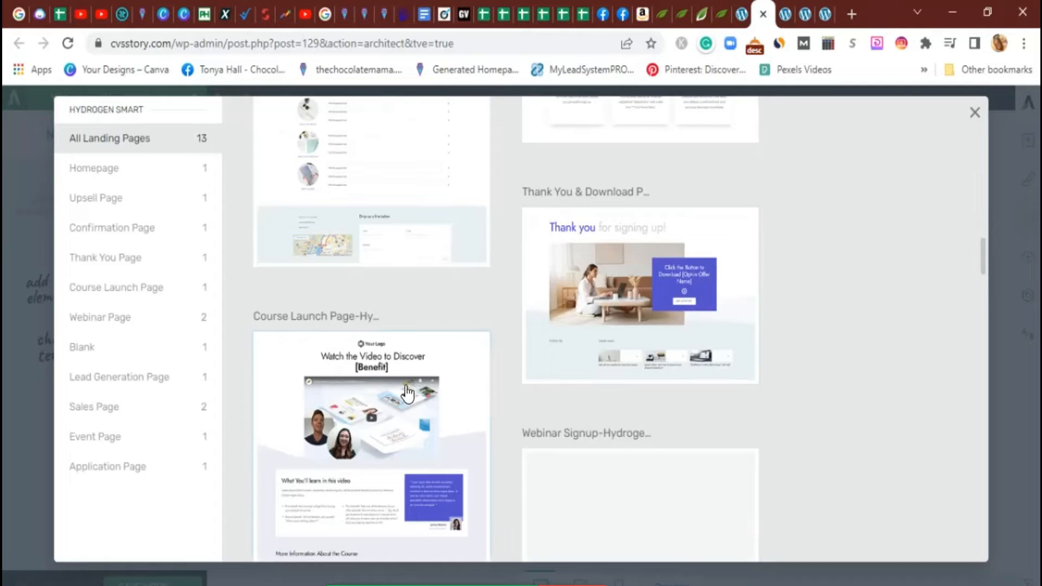
scroll(601, 412, "down", 5)
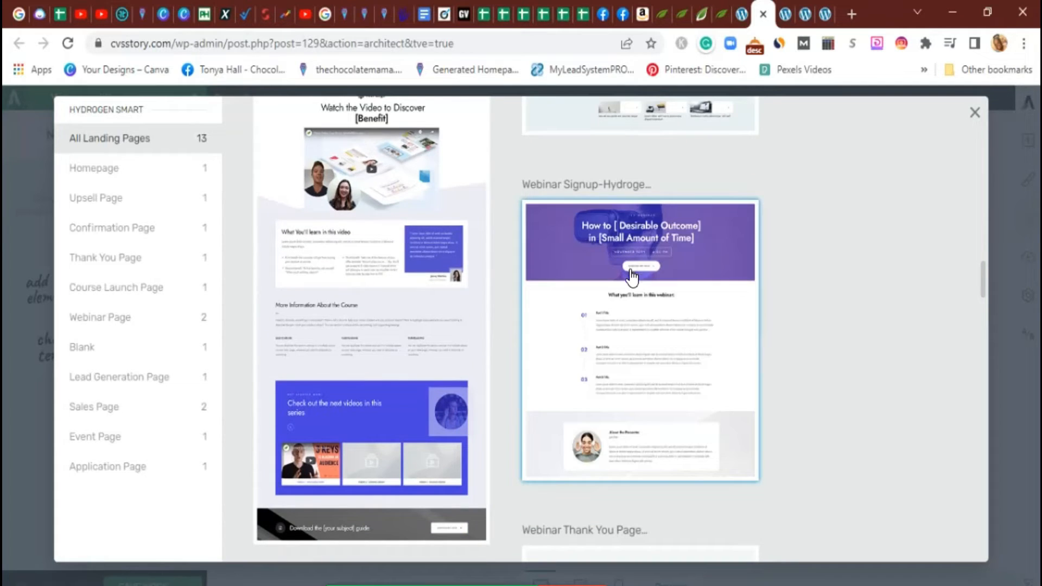
scroll(630, 277, "down", 5)
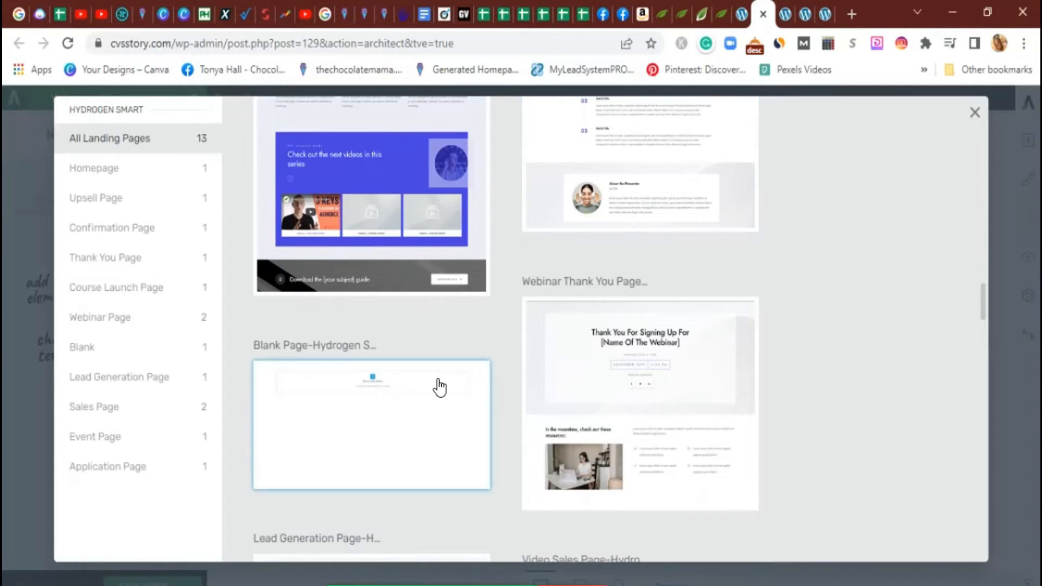
scroll(440, 387, "down", 7)
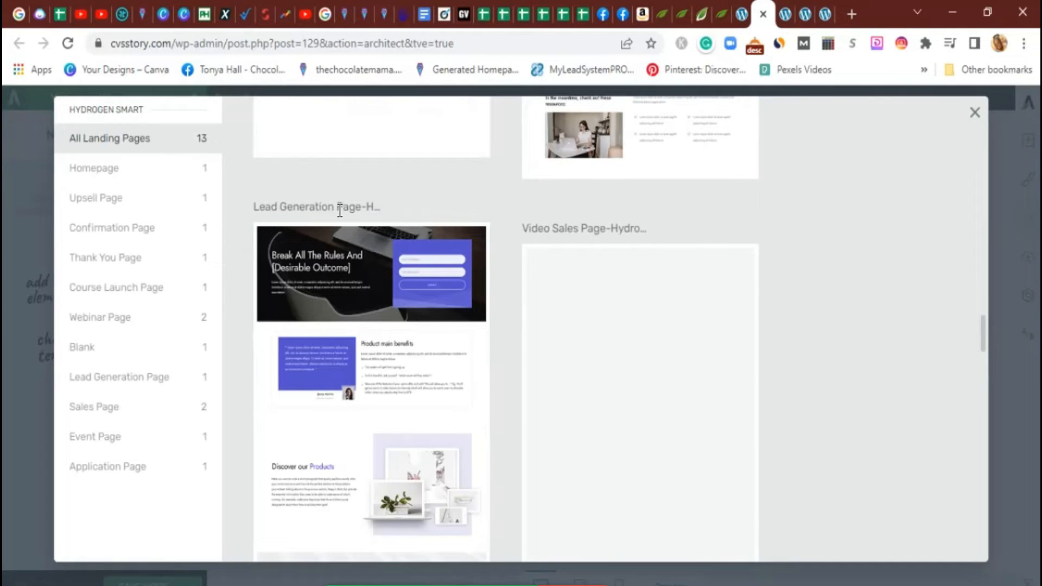
left_click(342, 314)
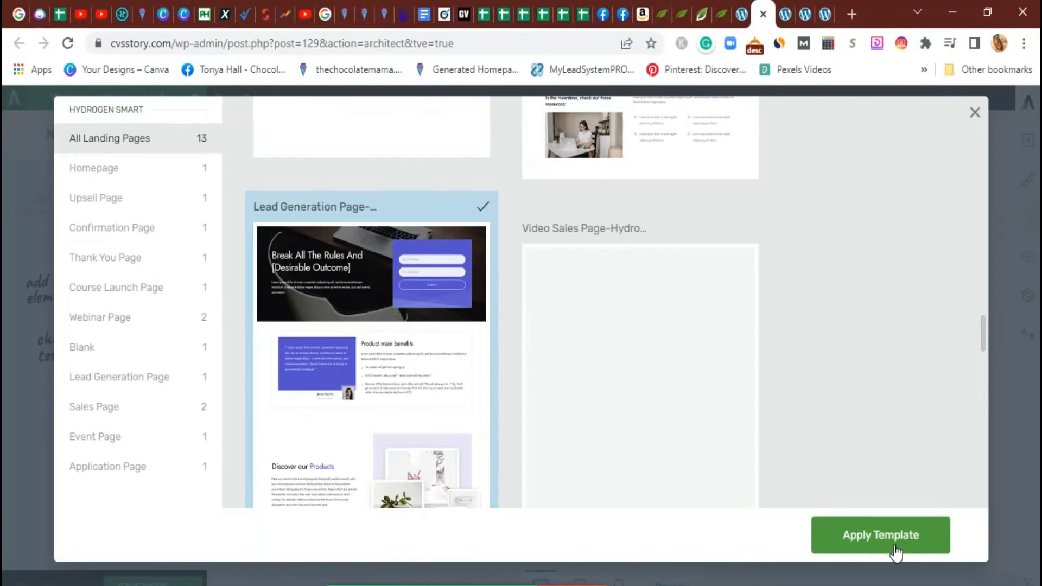
left_click(853, 537)
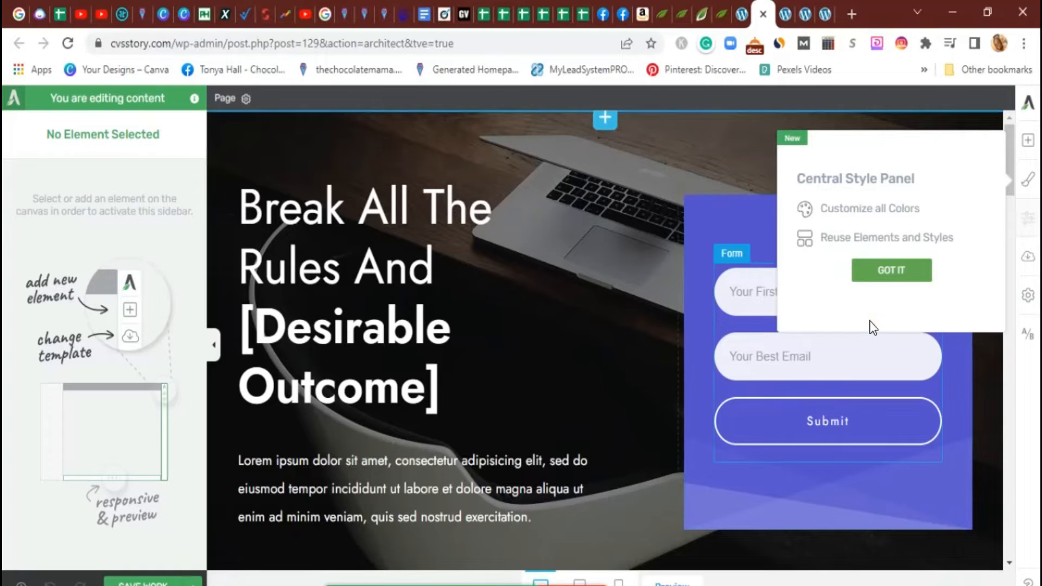
Dismiss the Central Style Panel tip and scroll through the template to the testimonials and back
left_click(884, 269)
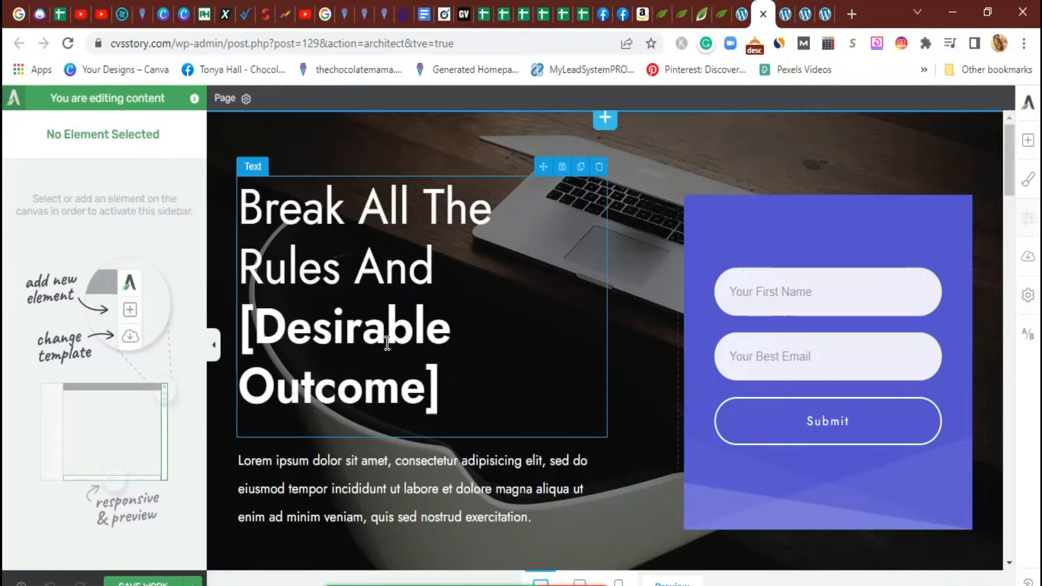
scroll(519, 420, "down", 20)
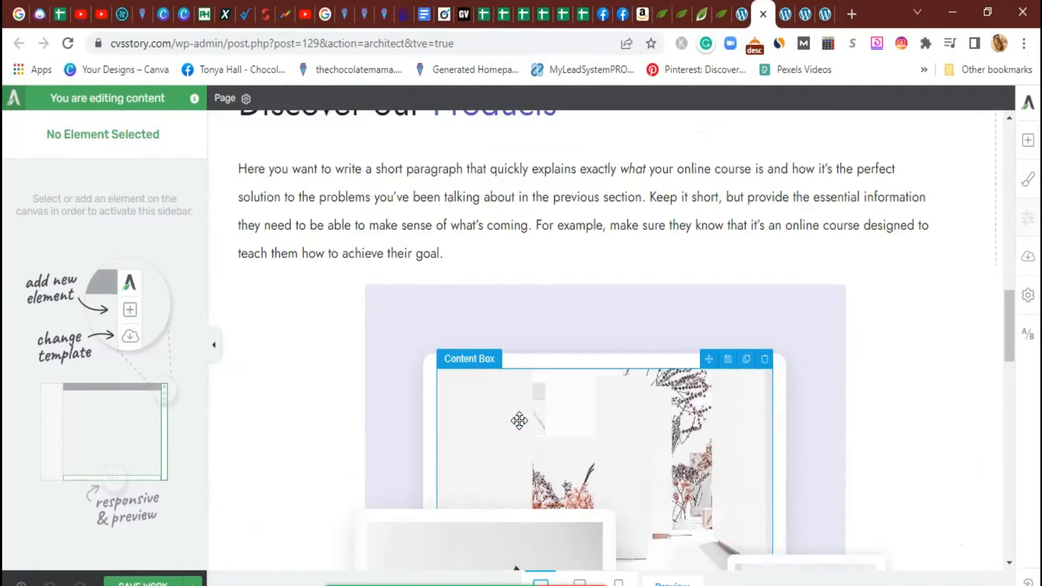
scroll(519, 420, "down", 15)
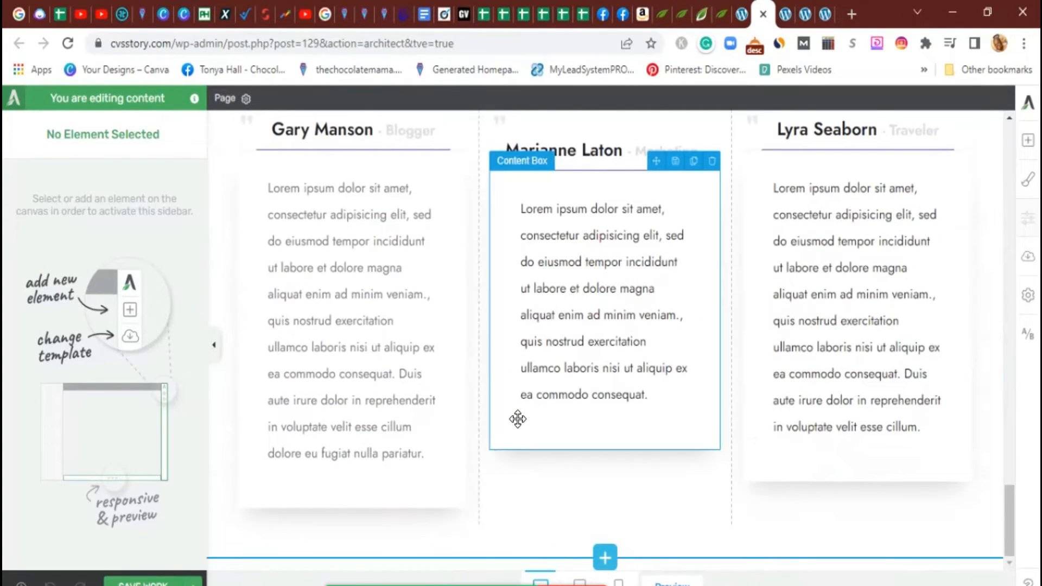
scroll(518, 418, "up", 3)
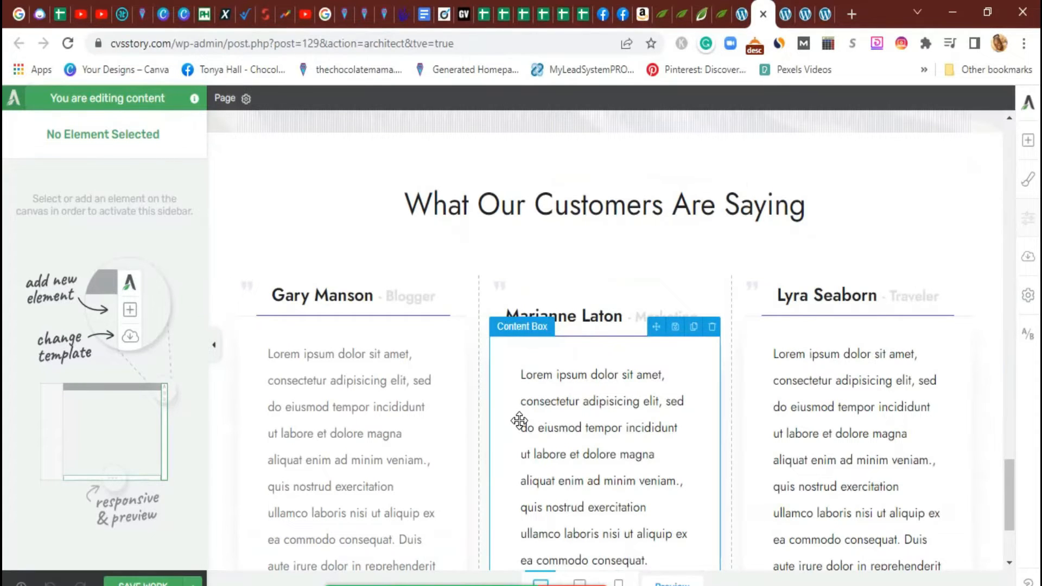
scroll(519, 420, "up", 10)
scroll(519, 420, "up", 15)
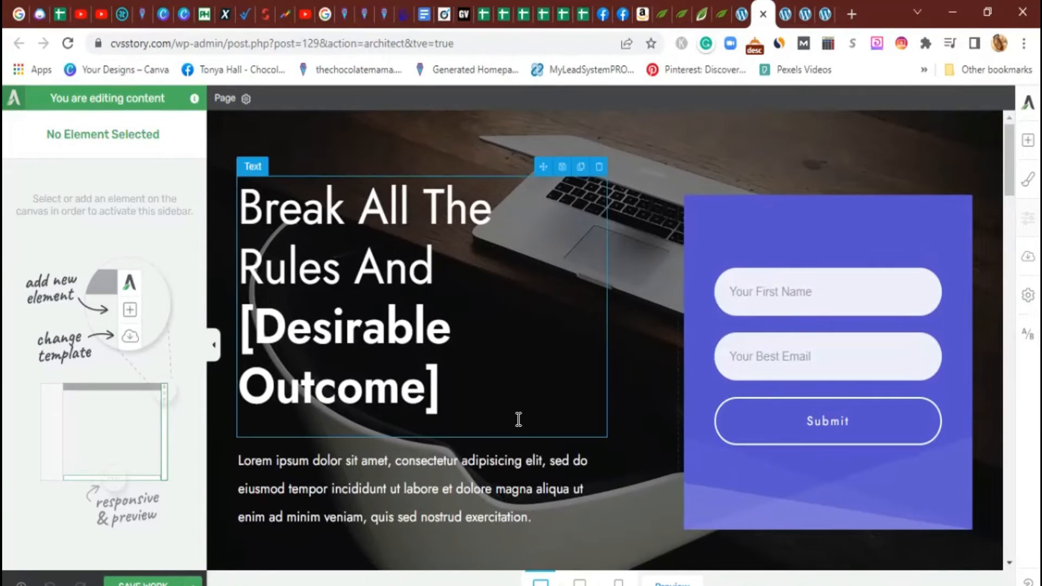
Select the purple box holding the opt-in form and save progress
left_click(700, 209)
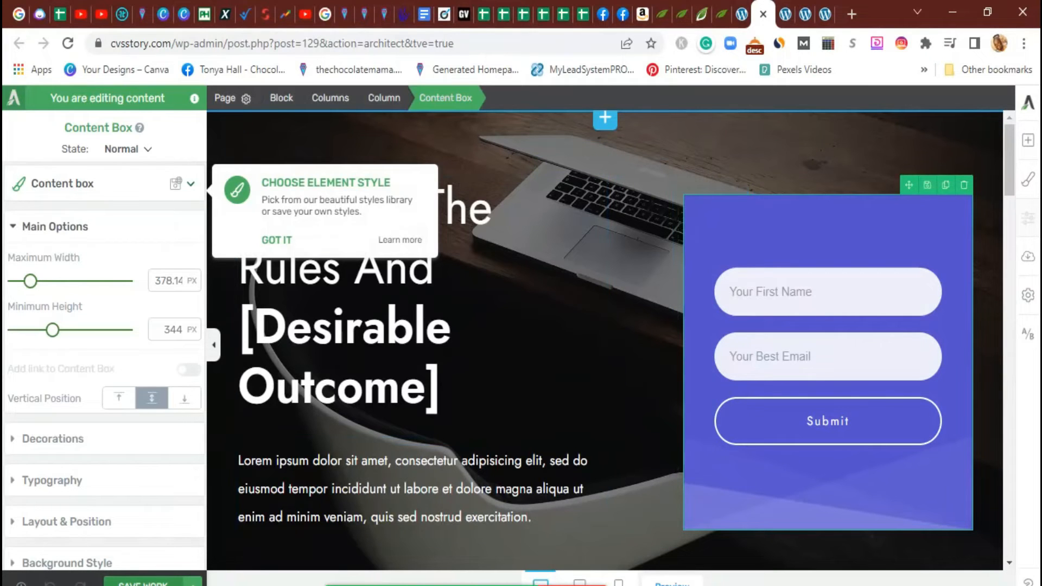
left_click(143, 584)
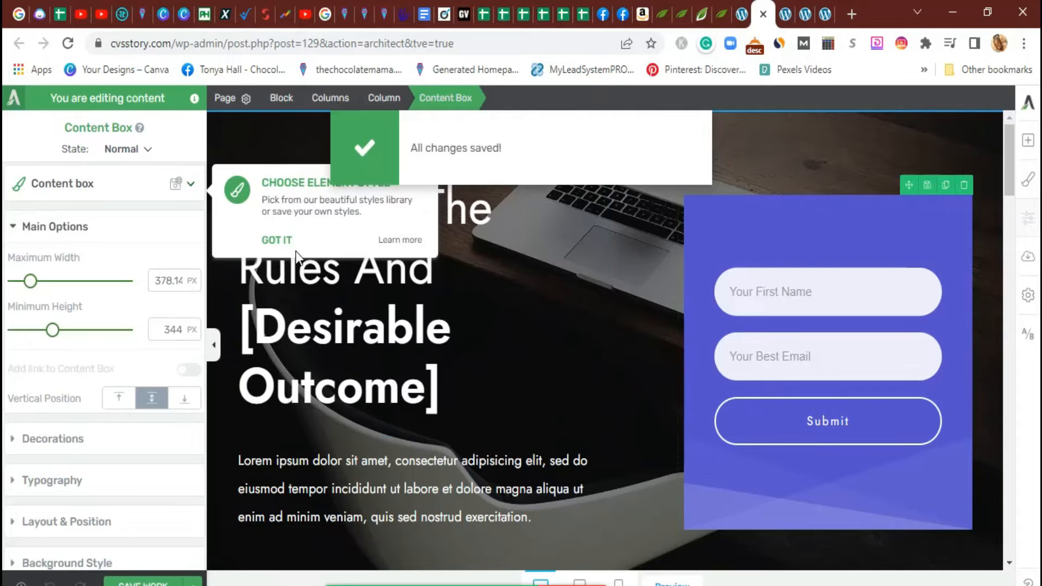
left_click(272, 247)
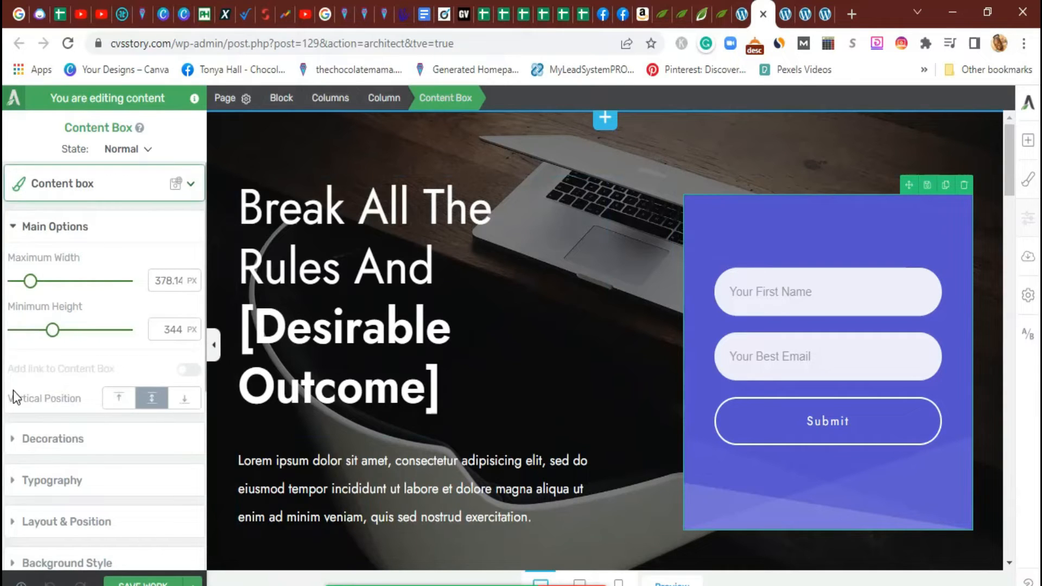
Give the form box a solid yellow #f1f915 background
scroll(100, 461, "down", 3)
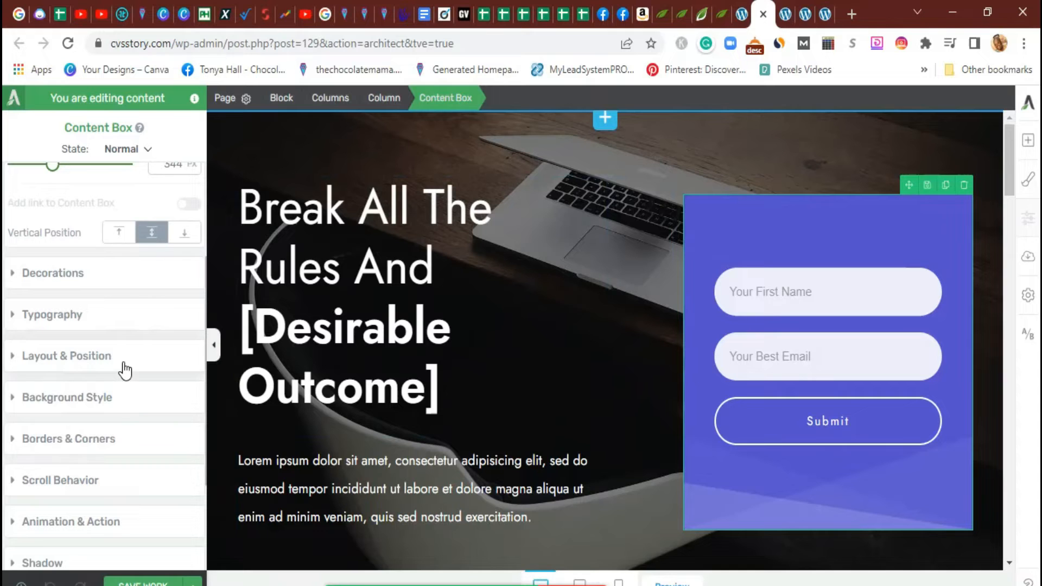
left_click(95, 321)
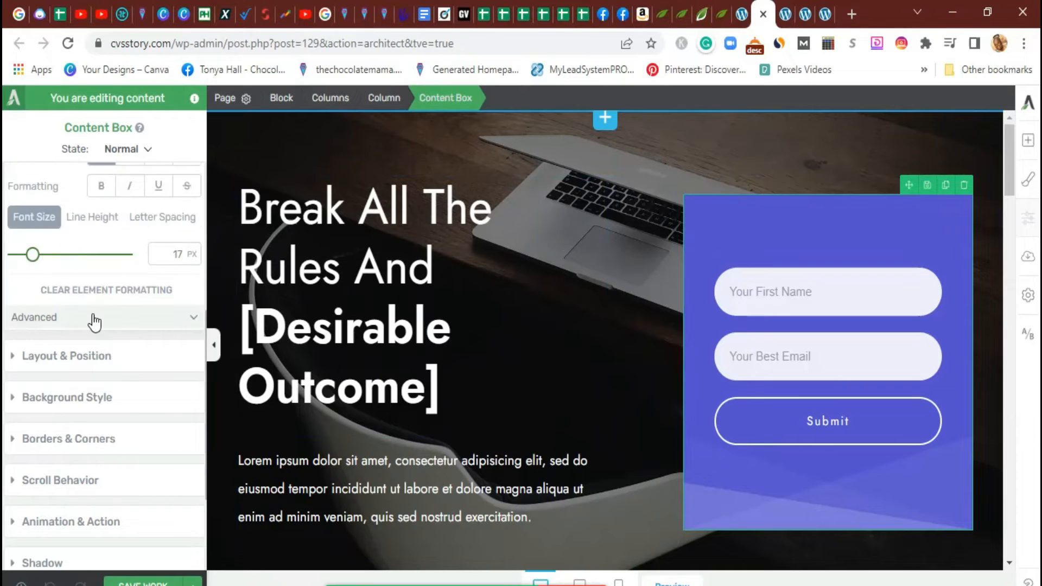
left_click(128, 402)
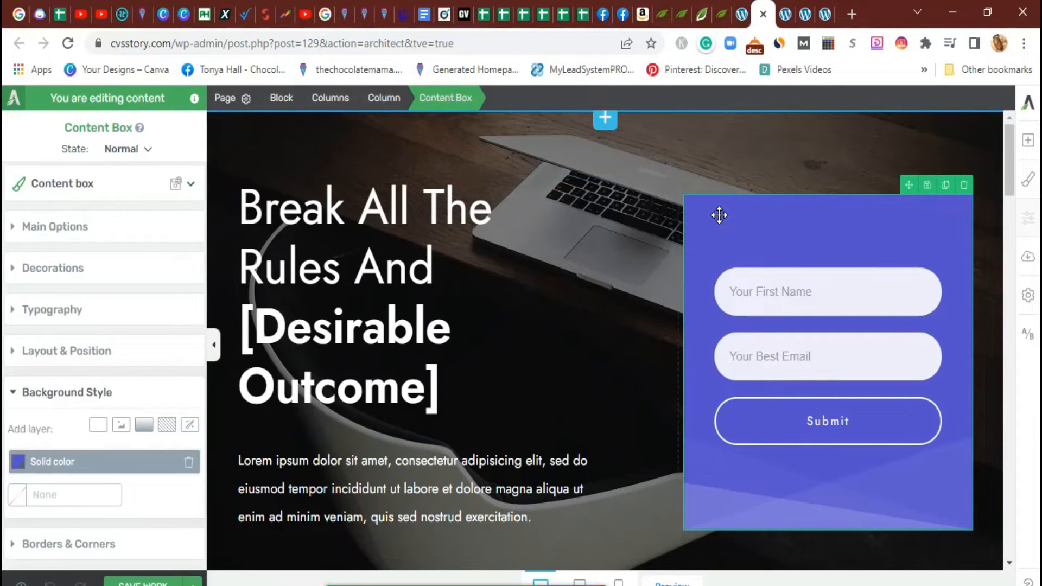
left_click(17, 461)
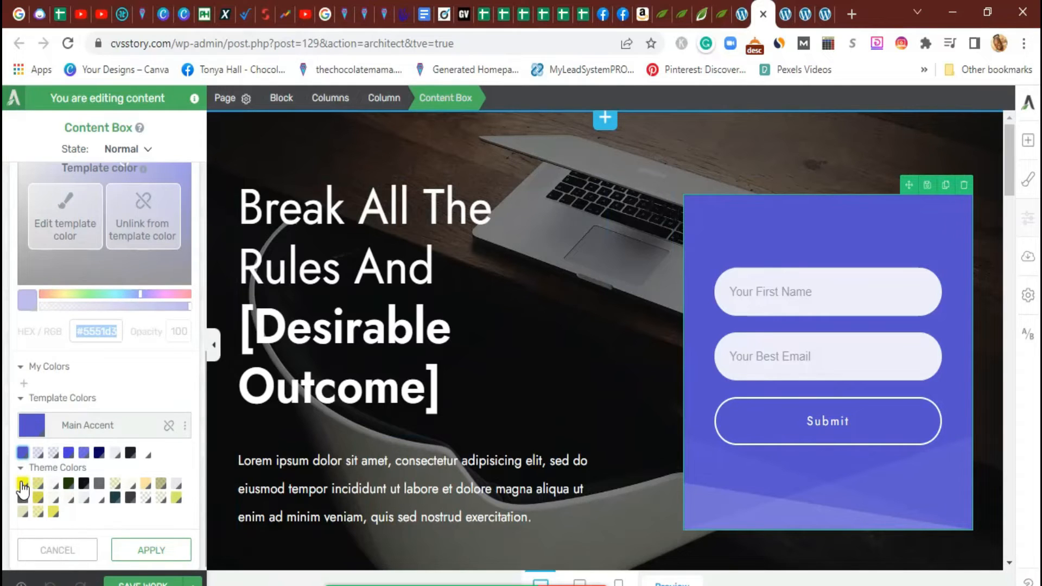
left_click(22, 484)
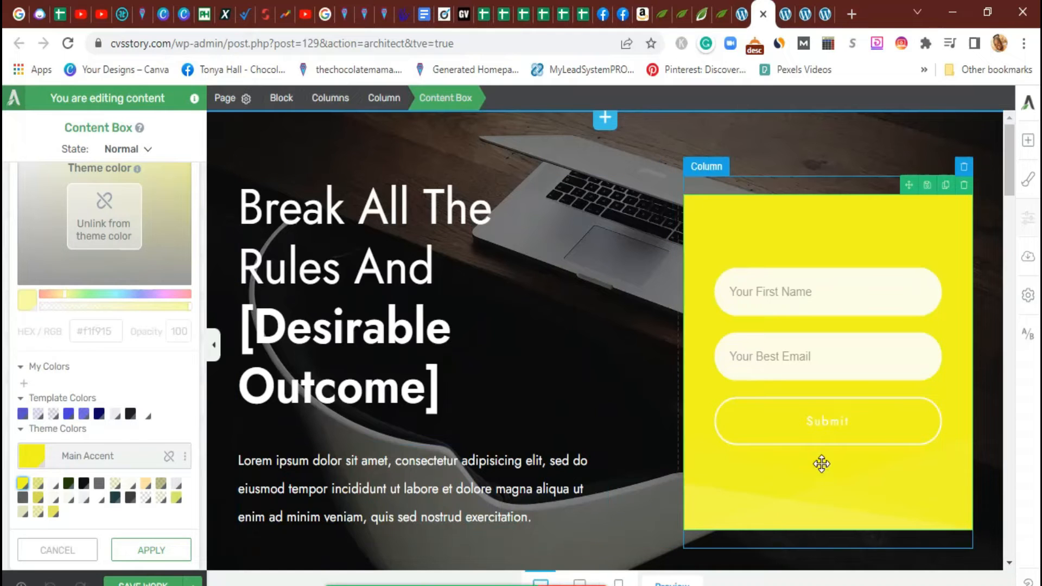
left_click(772, 432)
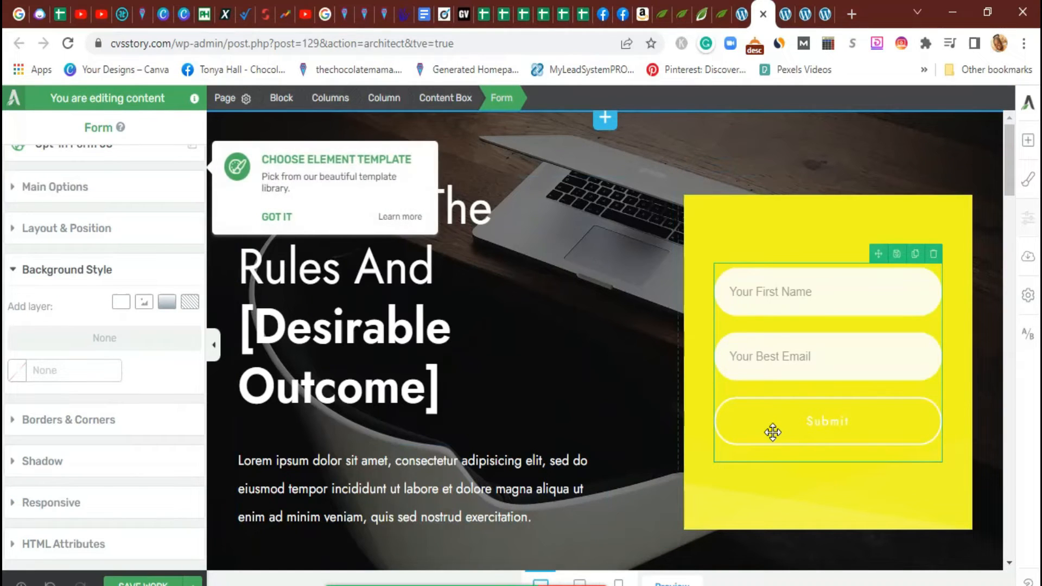
Dismiss the element template tip and scroll to the 'See How Easily You Can [Desirable Outcome]' block
left_click(266, 216)
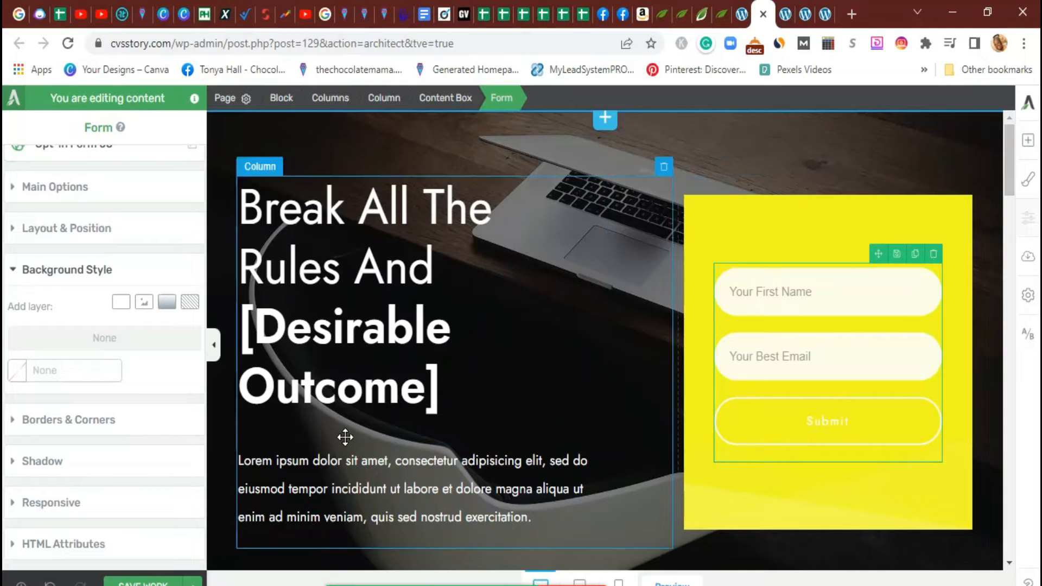
scroll(90, 478, "up", 1)
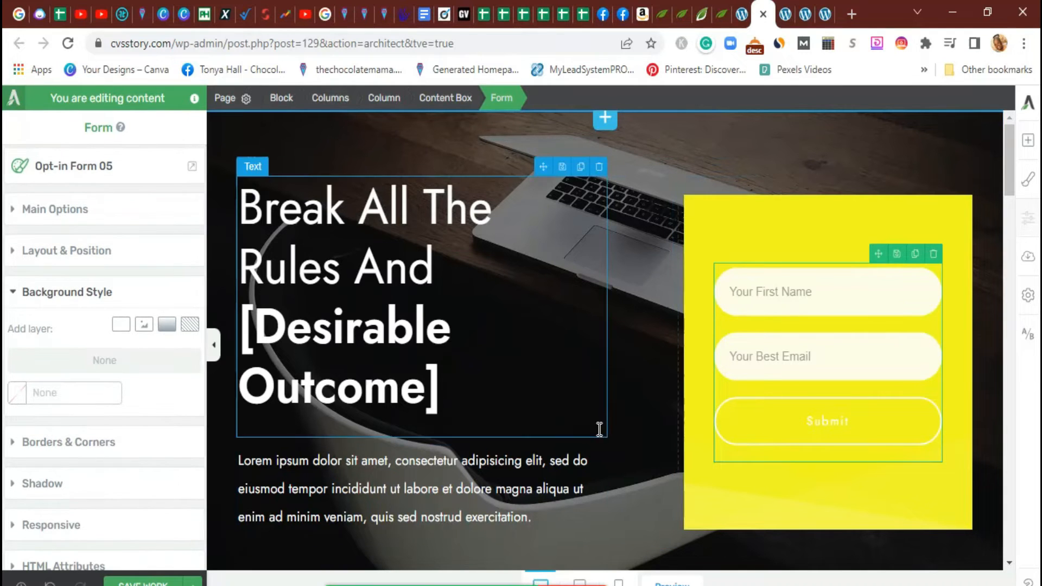
scroll(599, 428, "down", 10)
scroll(586, 444, "down", 15)
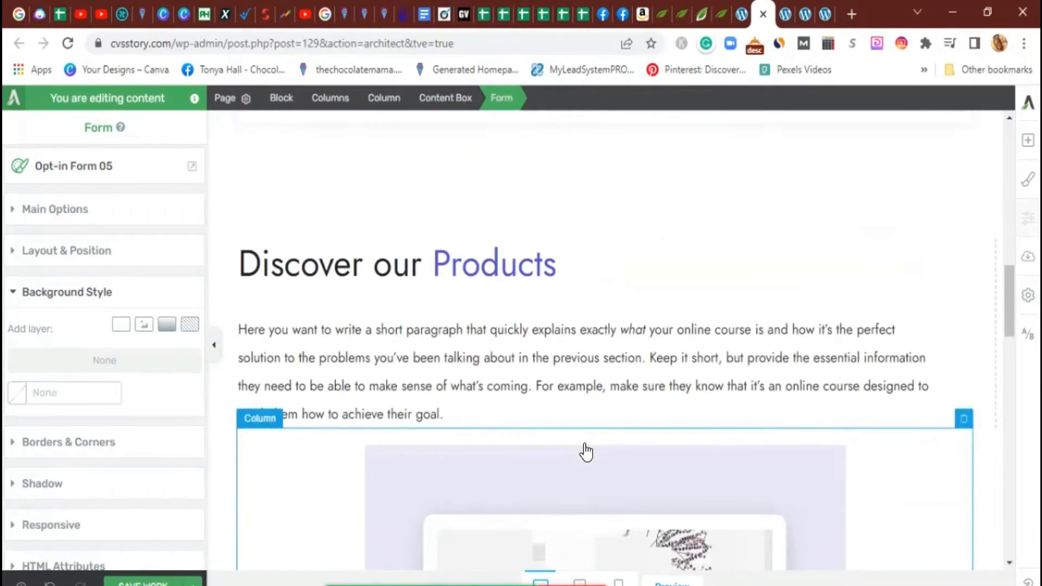
scroll(584, 449, "down", 5)
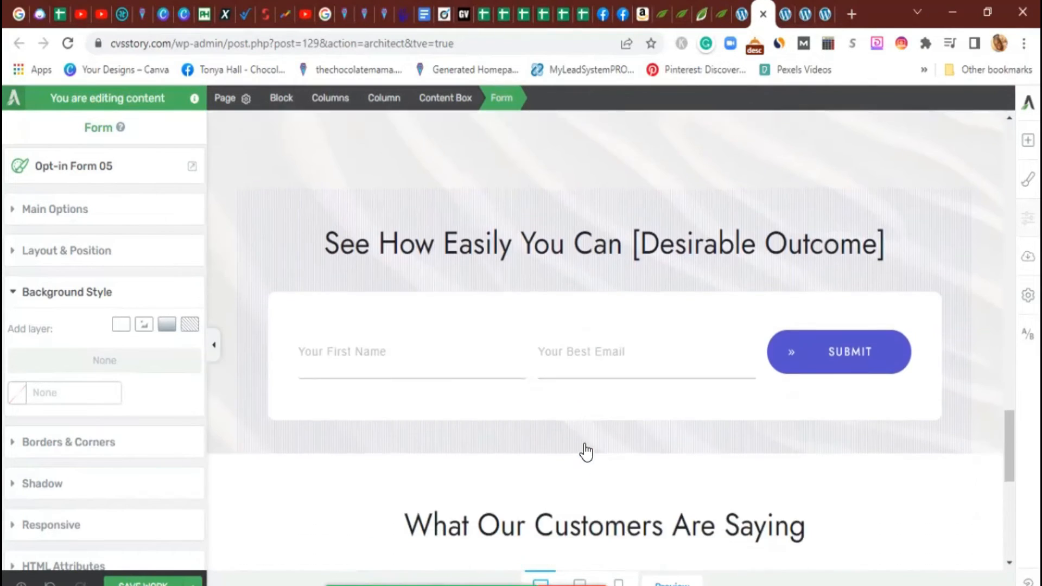
scroll(564, 434, "up", 5)
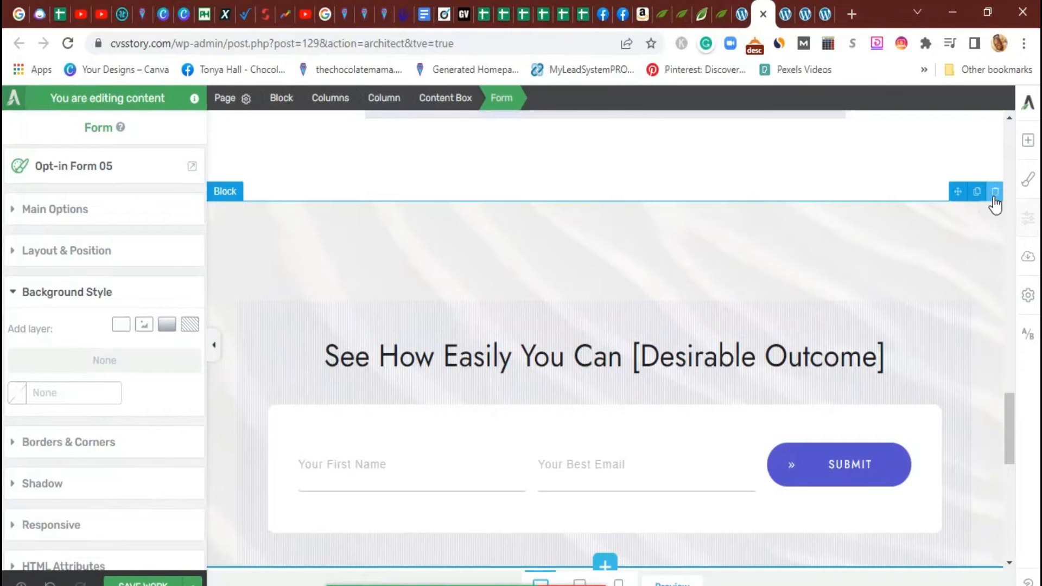
Delete the lower opt-in section and the What Our Customers Are Saying testimonials
left_click(993, 194)
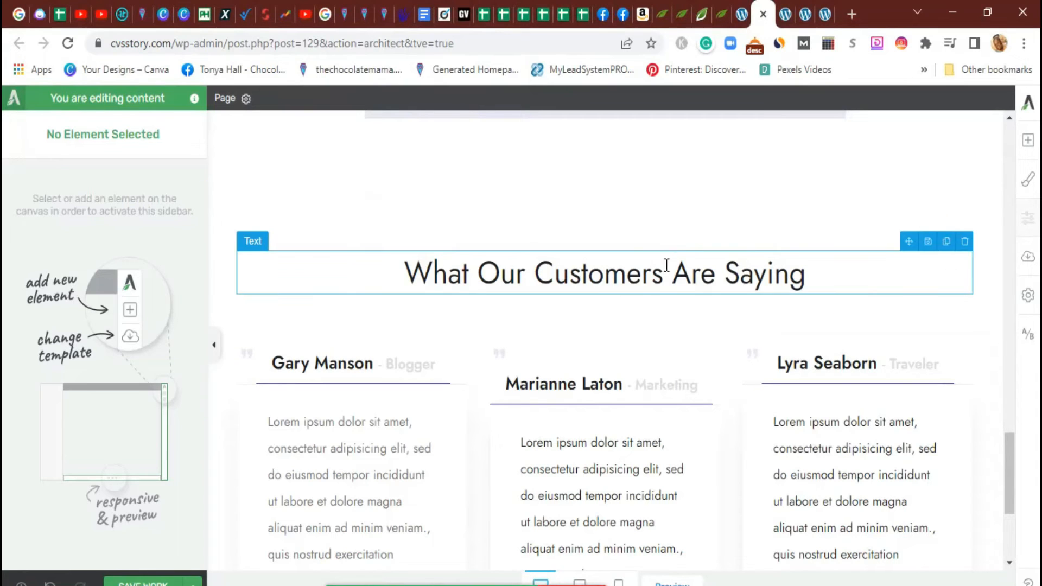
left_click(665, 232)
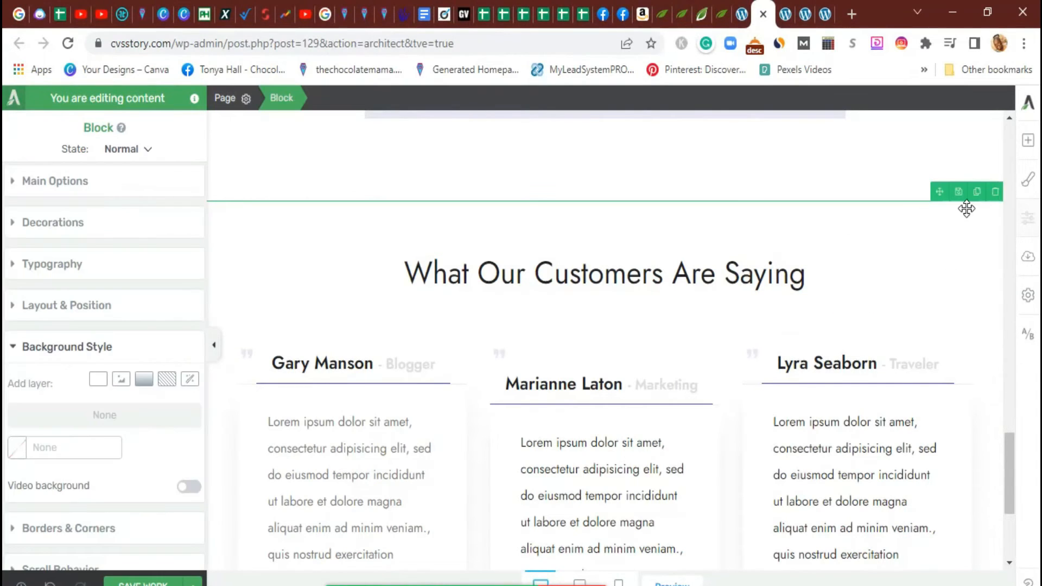
left_click(995, 191)
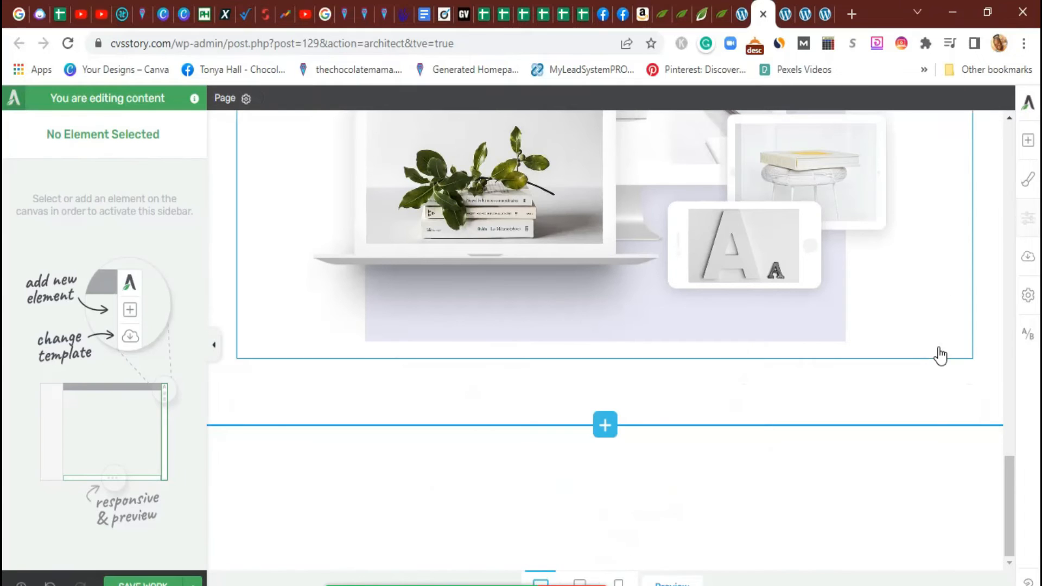
Delete the Discover our Products section and return to the top of the page
scroll(648, 420, "up", 3)
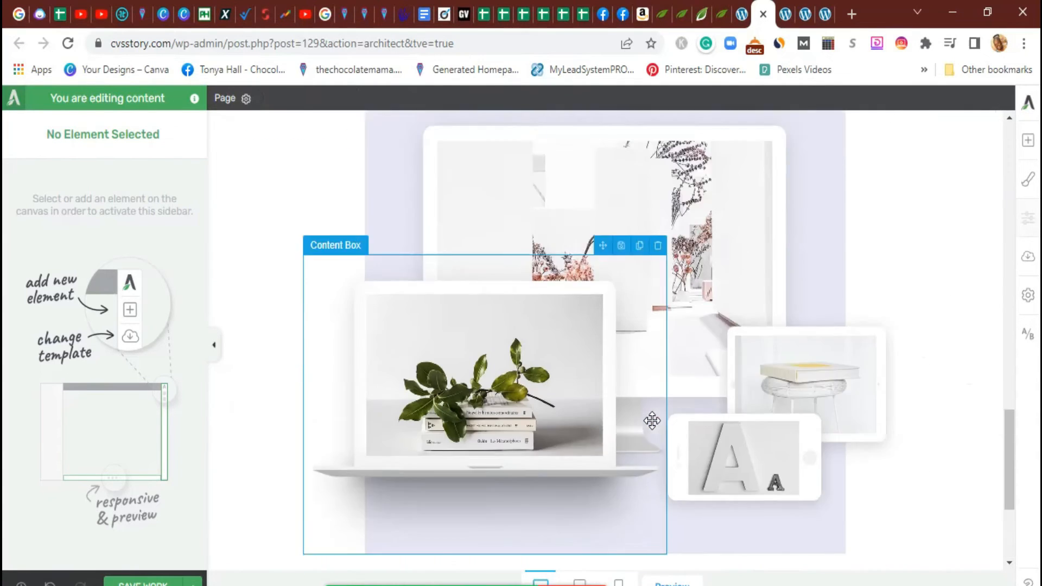
scroll(652, 421, "down", 3)
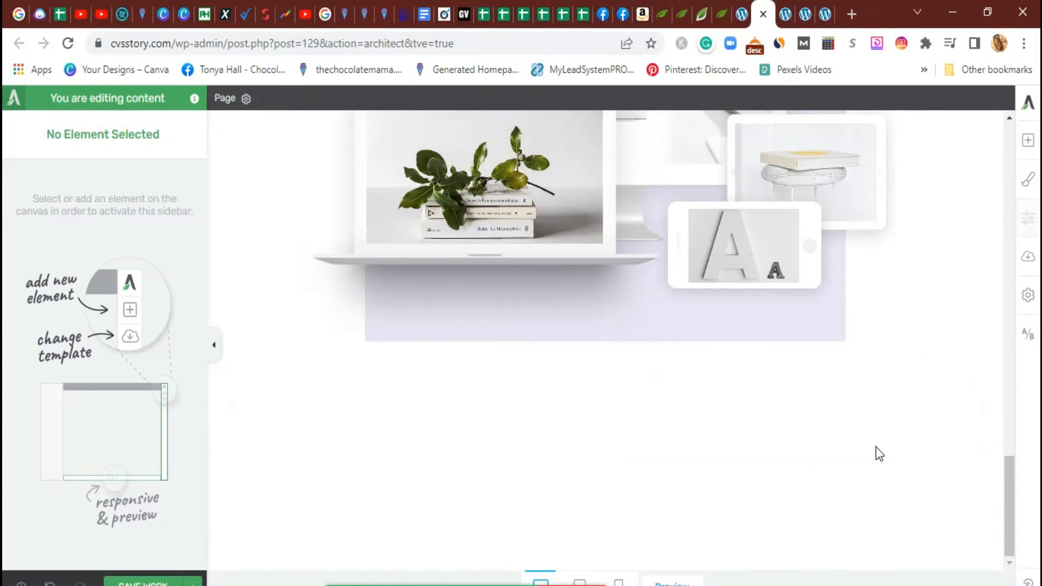
scroll(875, 454, "up", 1)
scroll(871, 447, "up", 20)
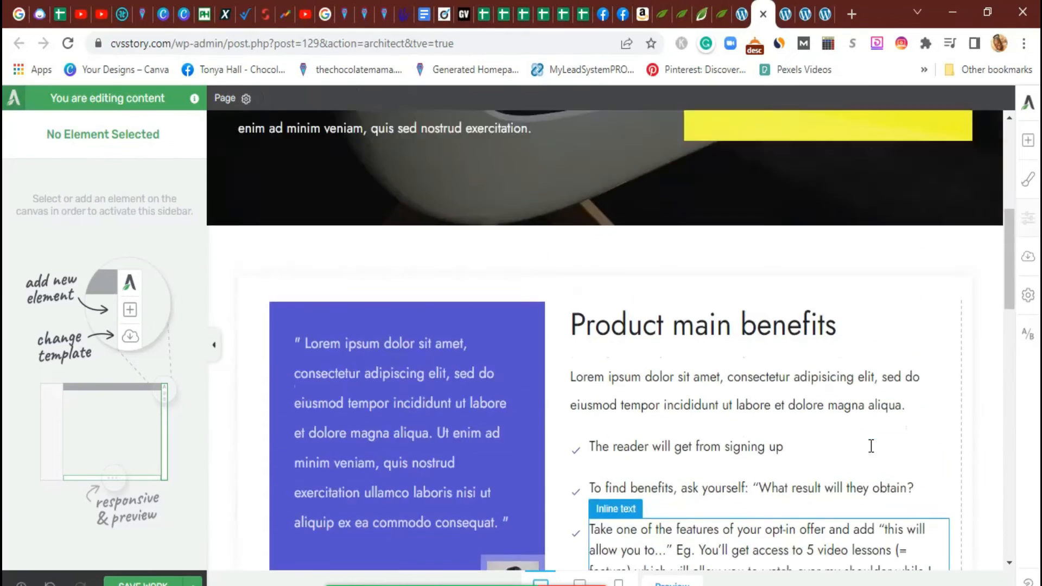
scroll(870, 445, "down", 10)
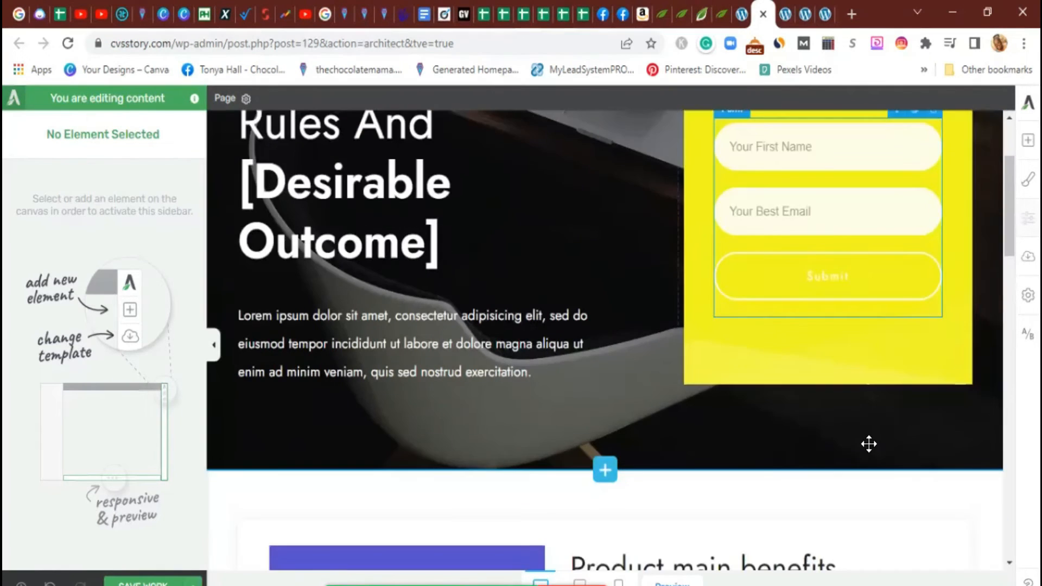
scroll(869, 444, "down", 10)
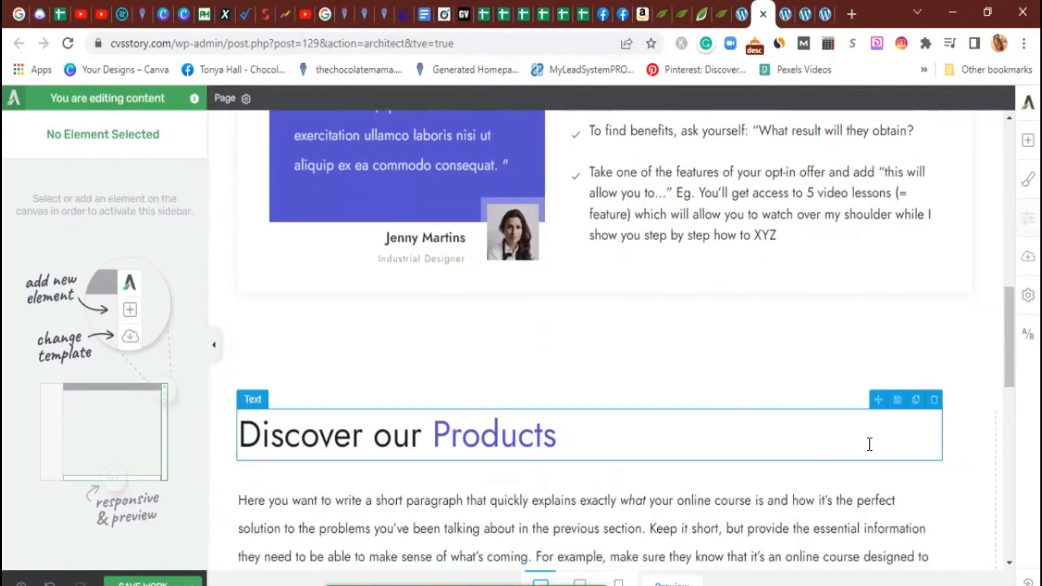
scroll(868, 445, "down", 5)
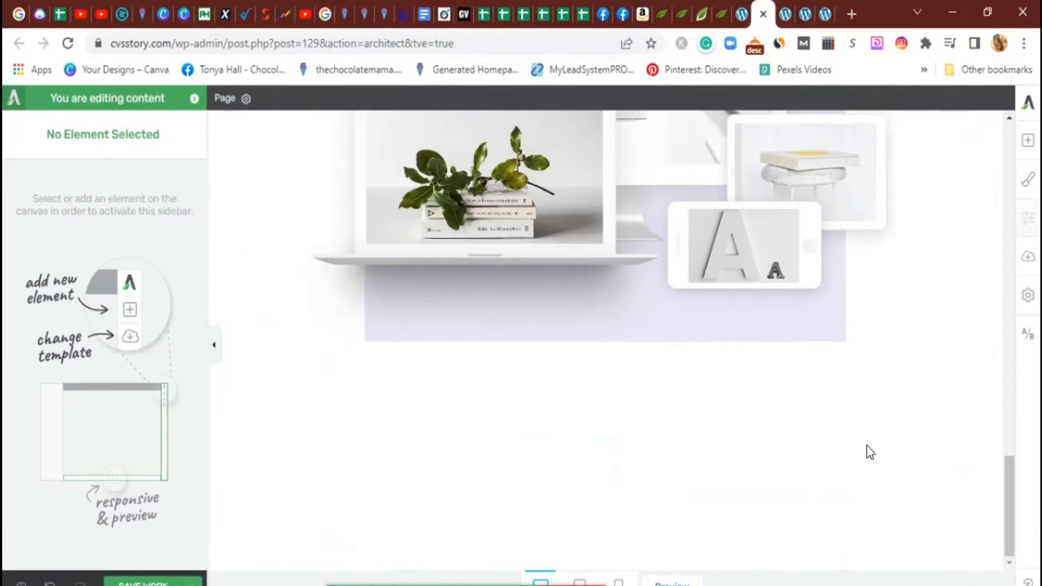
scroll(868, 448, "up", 7)
scroll(867, 445, "up", 5)
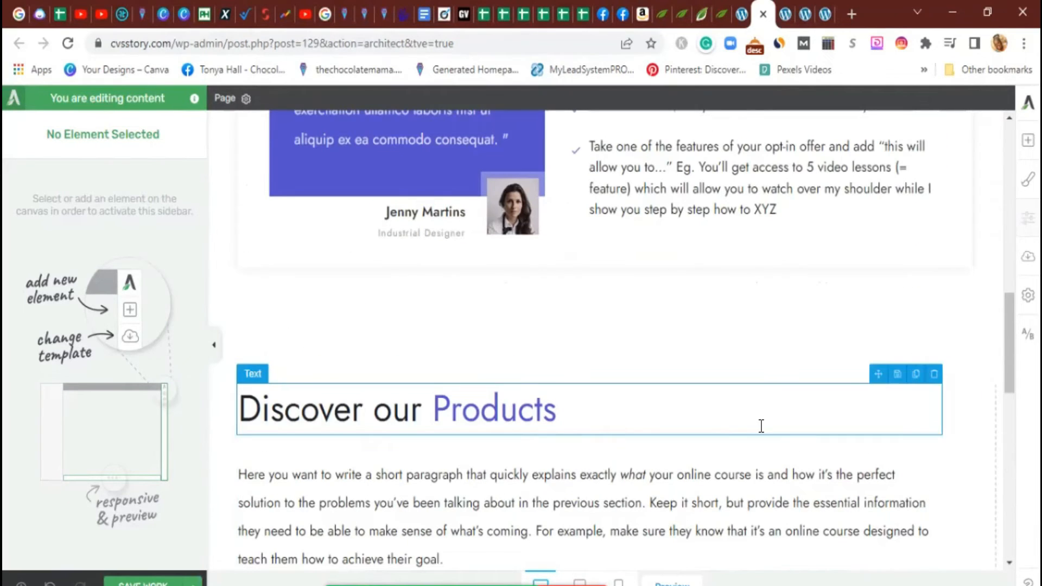
left_click(897, 334)
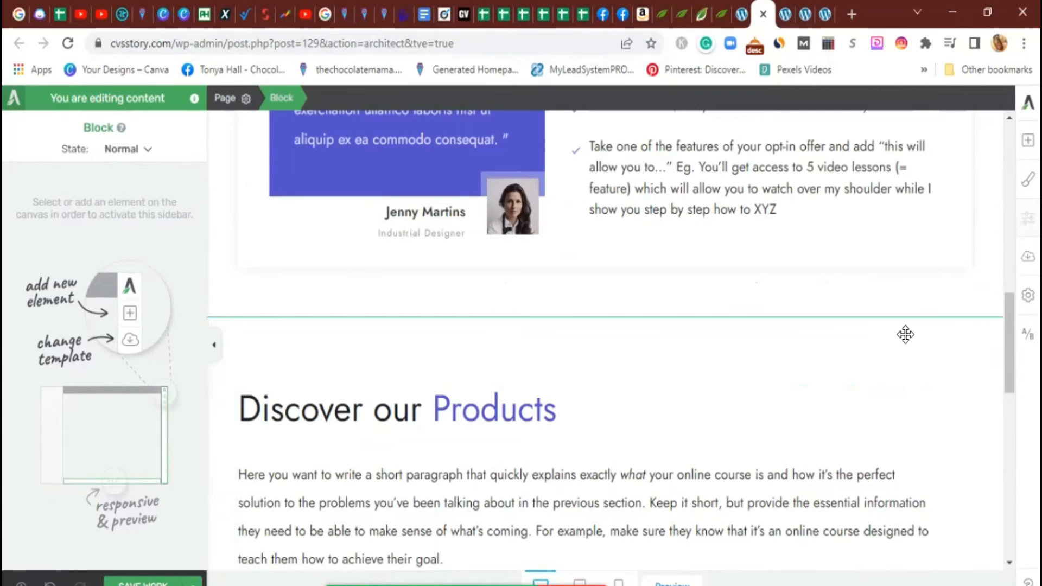
left_click(994, 309)
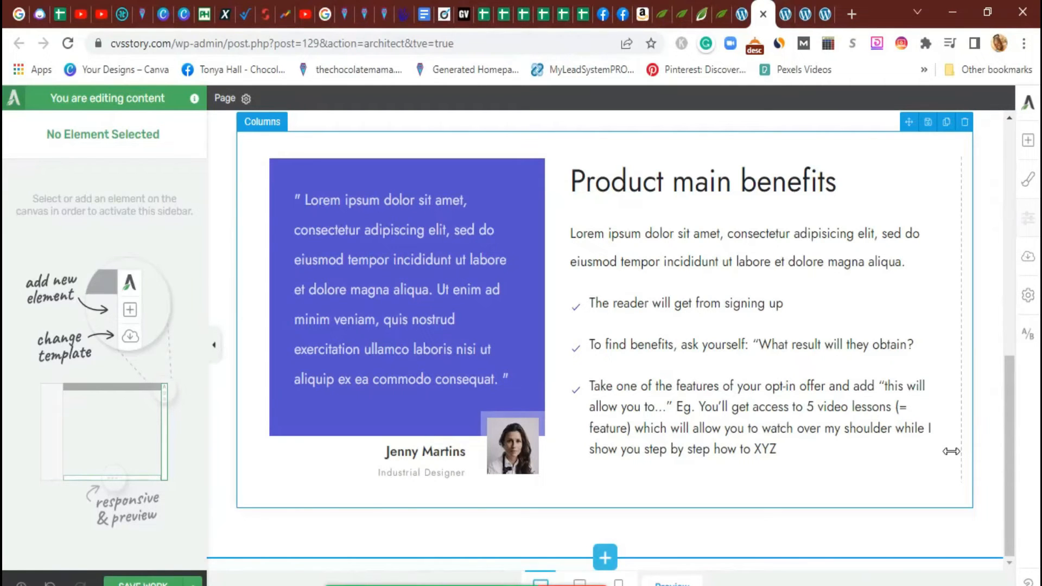
scroll(950, 452, "up", 8)
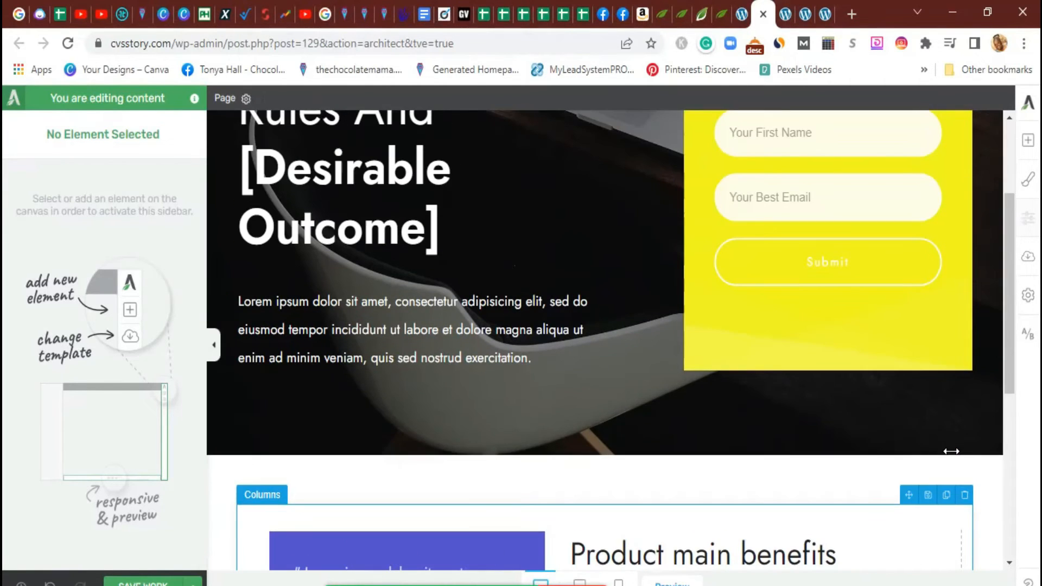
Add a block below the hero and insert the Hydrogen Smart Product Highlight 'Discover our Products' block
left_click(1023, 144)
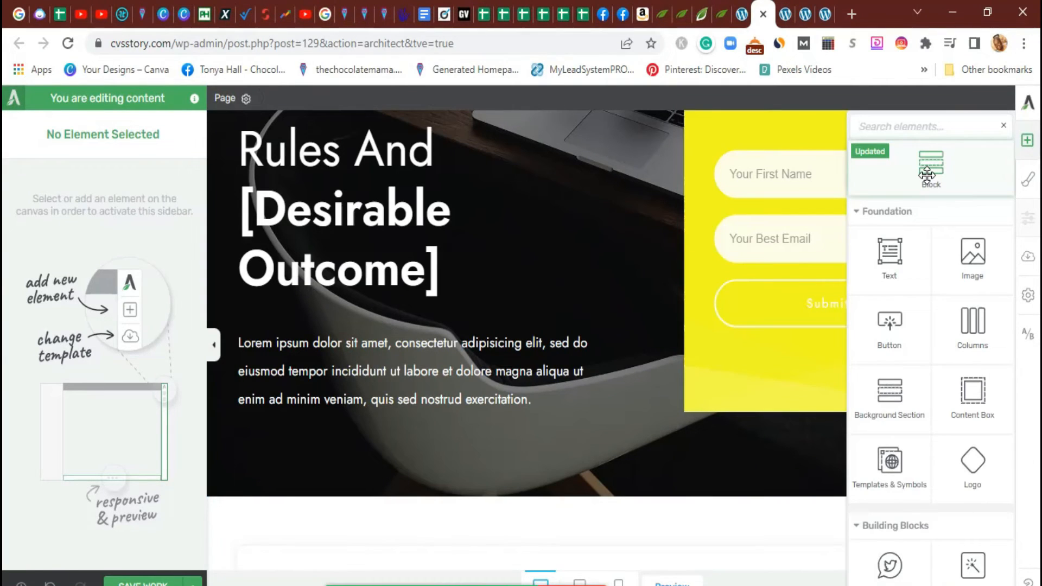
left_click_drag(928, 171, 667, 500)
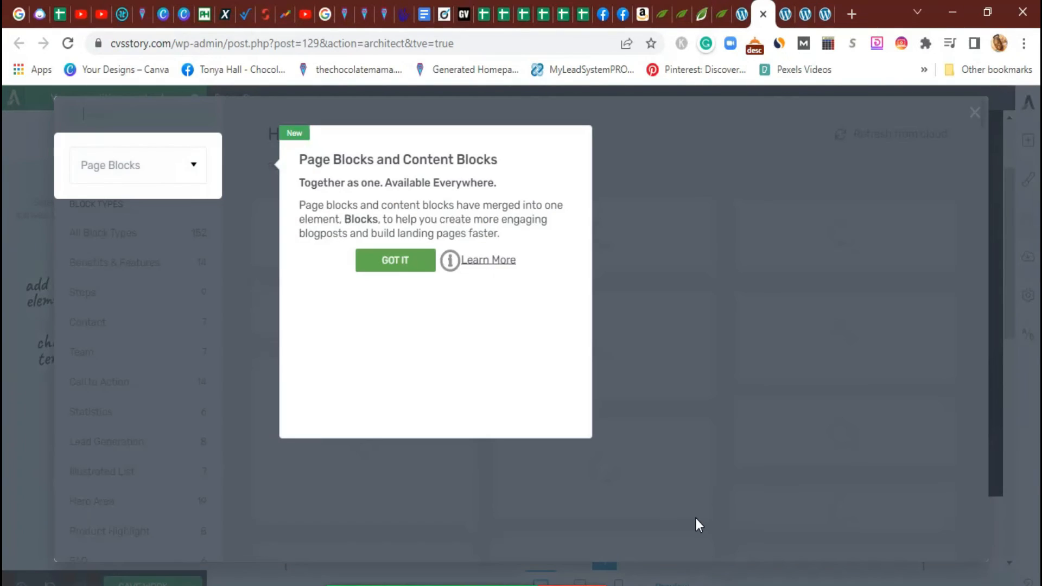
left_click(365, 262)
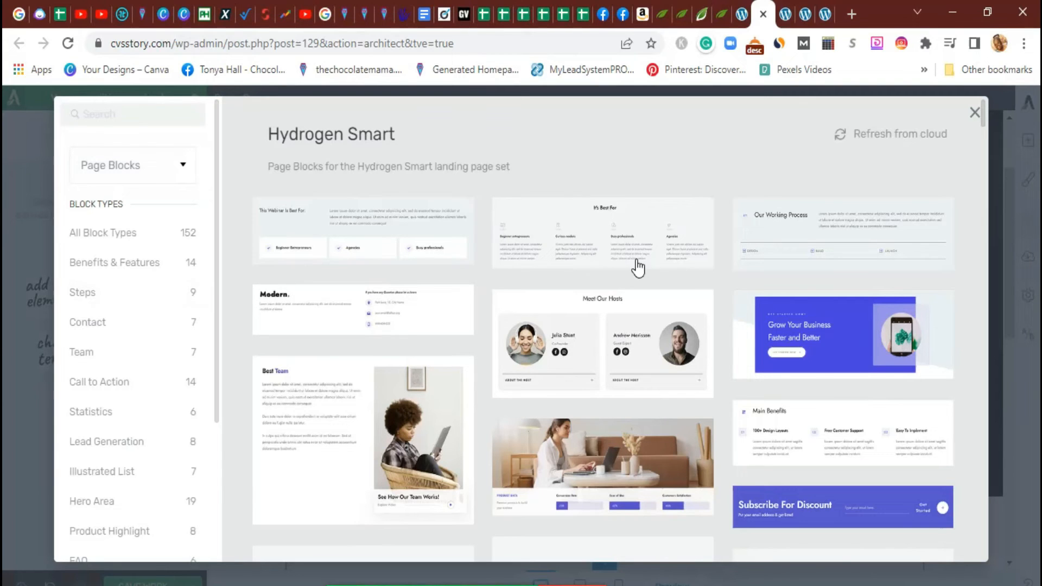
scroll(634, 272, "down", 2)
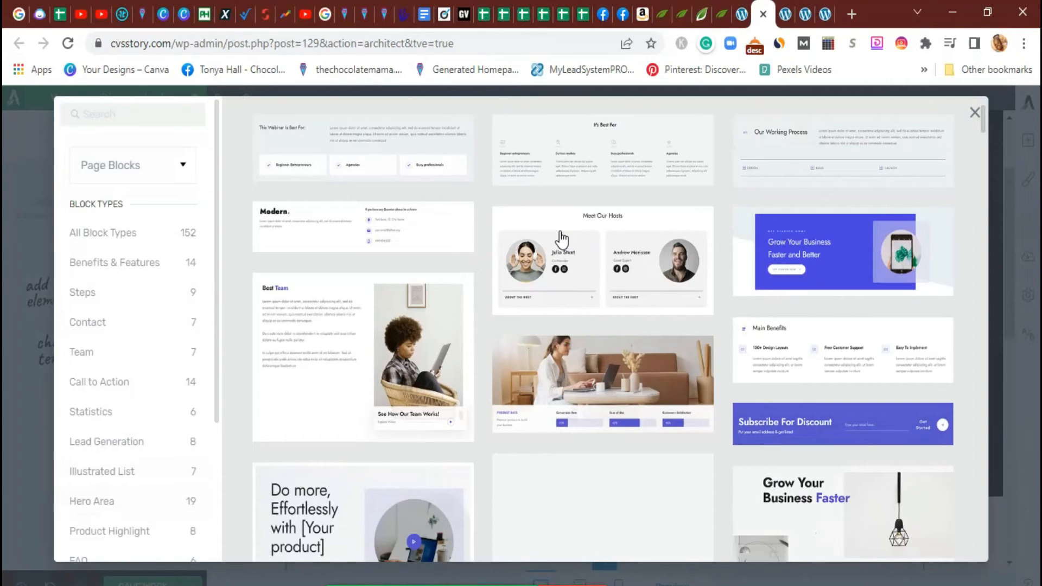
left_click(136, 384)
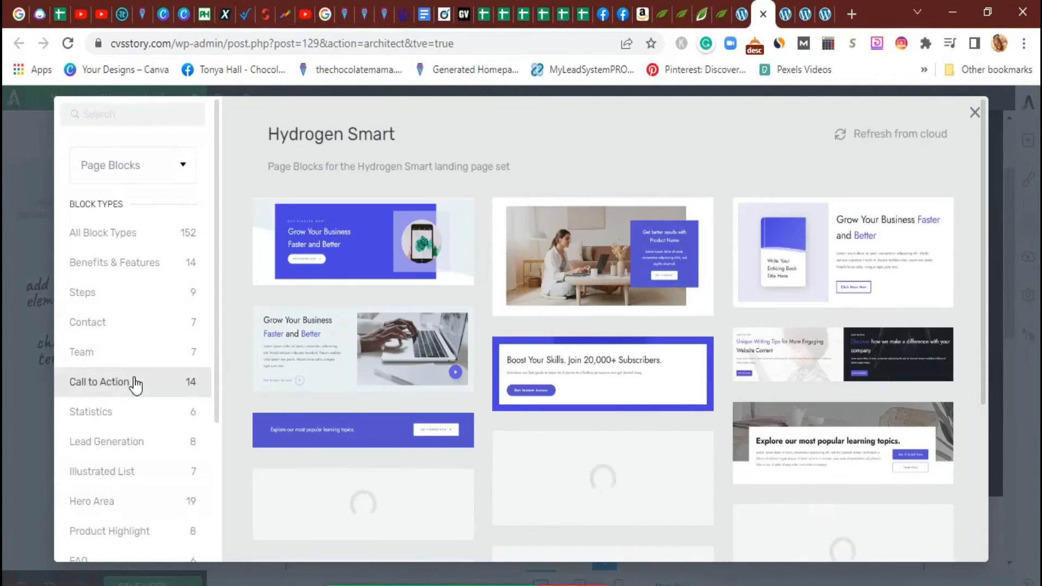
scroll(133, 386, "down", 2)
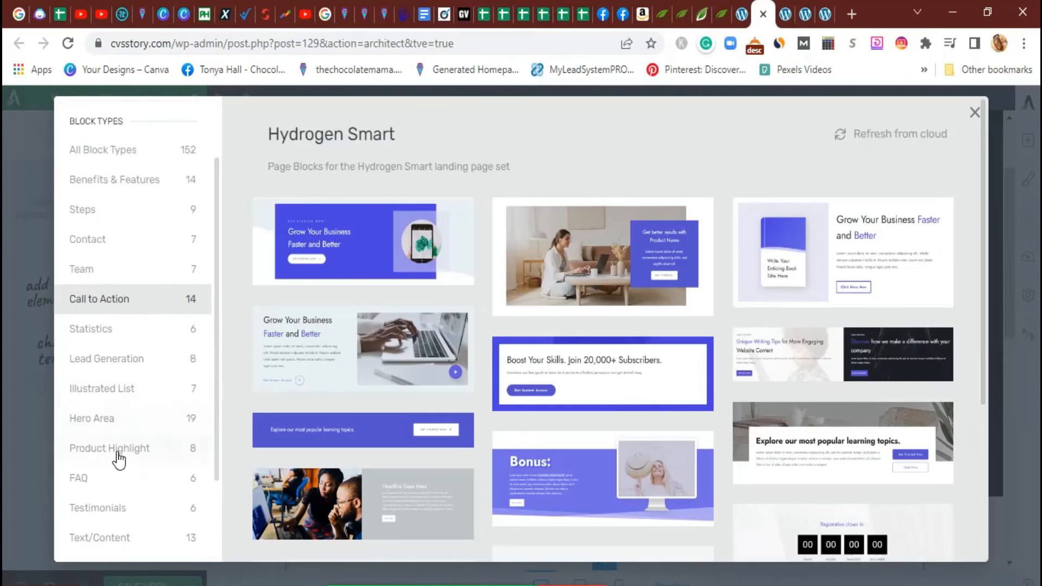
left_click(118, 454)
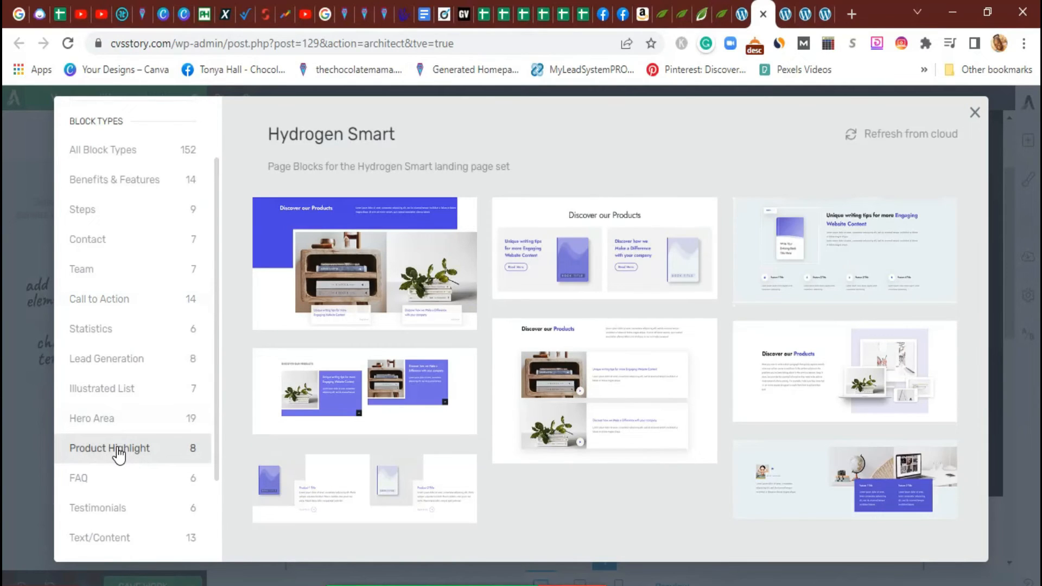
left_click(380, 256)
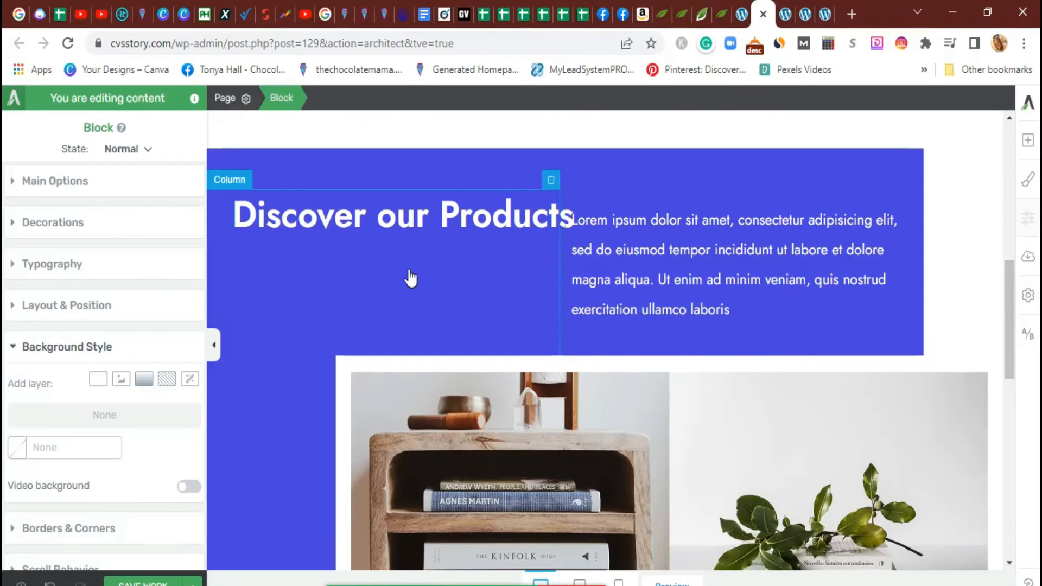
Browse and close the element list, then delete the inserted 'Discover our Products' block
scroll(411, 278, "down", 5)
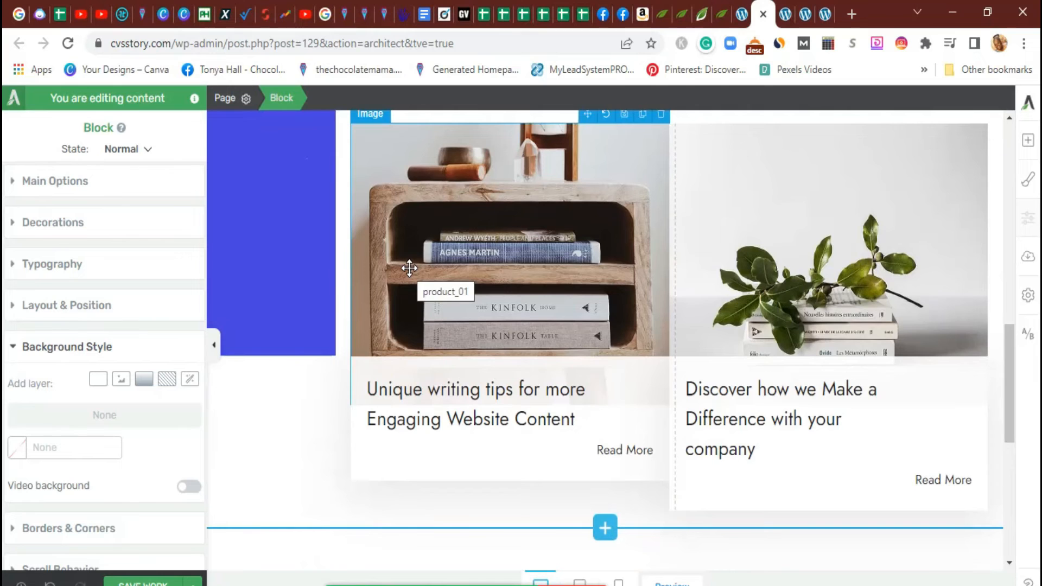
scroll(409, 268, "up", 5)
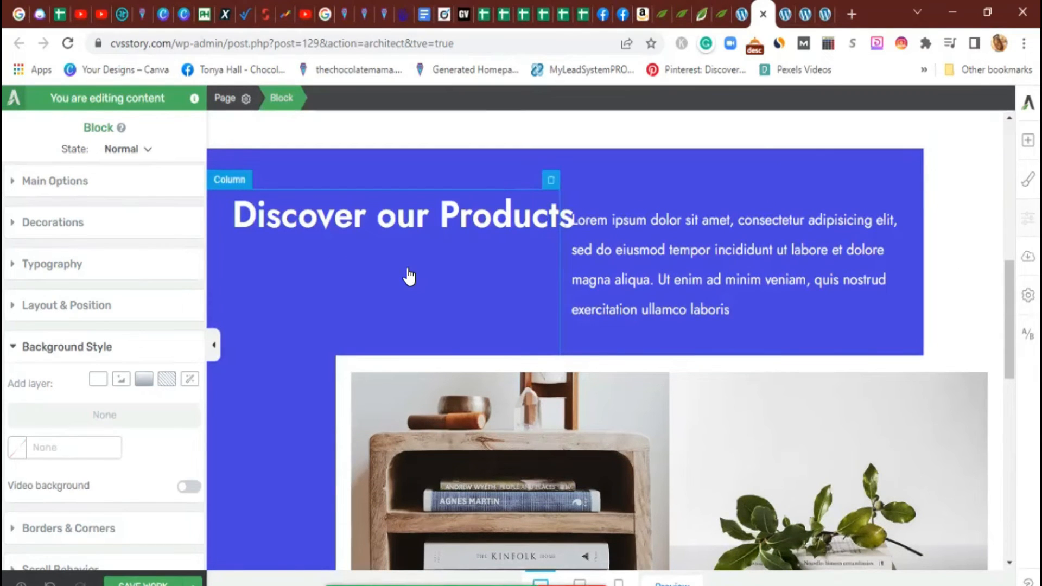
scroll(410, 277, "up", 3)
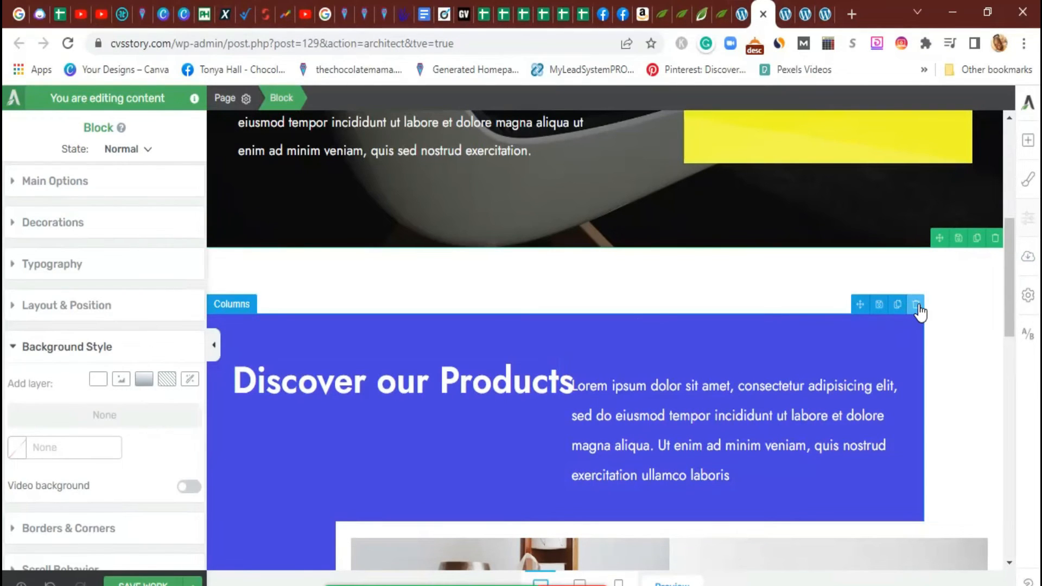
left_click(1024, 142)
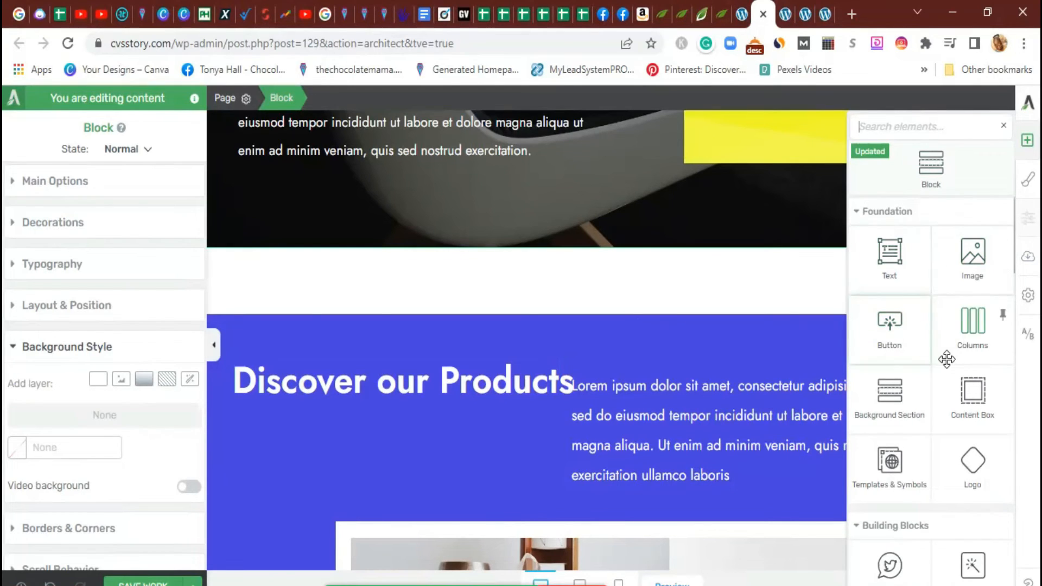
scroll(922, 347, "down", 2)
scroll(922, 356, "up", 2)
scroll(922, 356, "down", 5)
left_click_drag(922, 357, 652, 289)
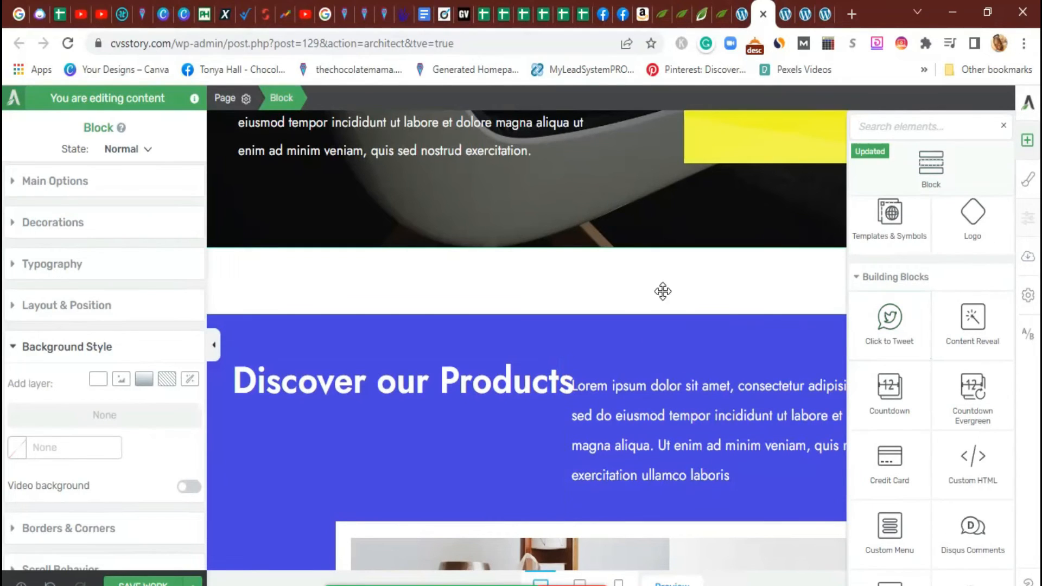
scroll(901, 461, "down", 3)
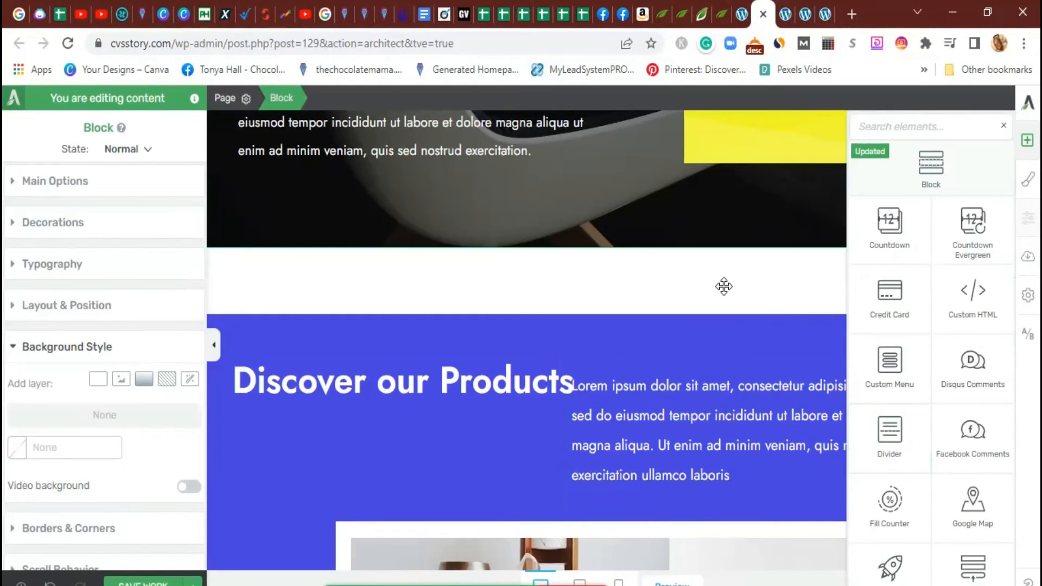
left_click(1004, 126)
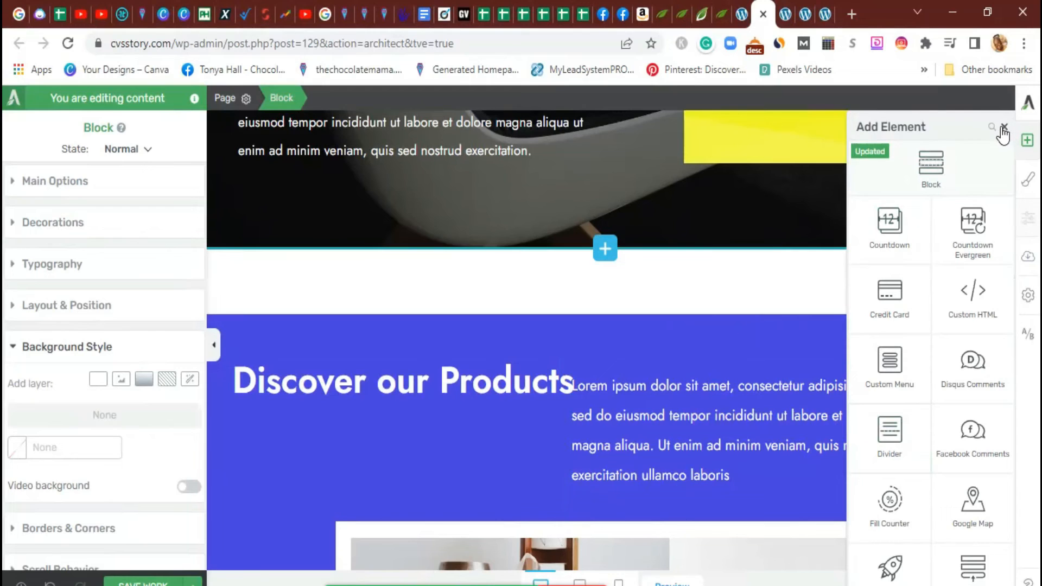
left_click(1003, 127)
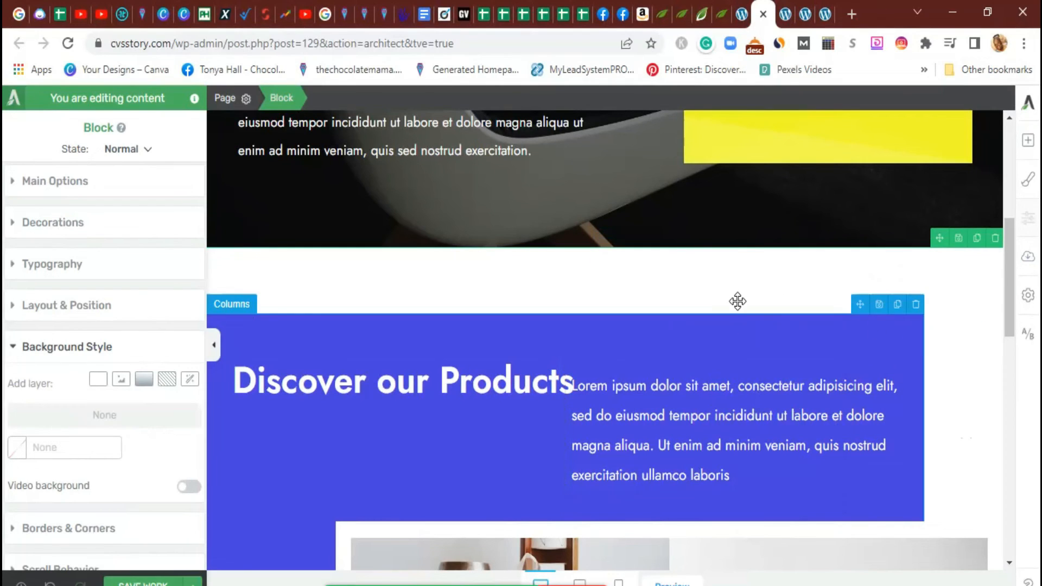
left_click(995, 239)
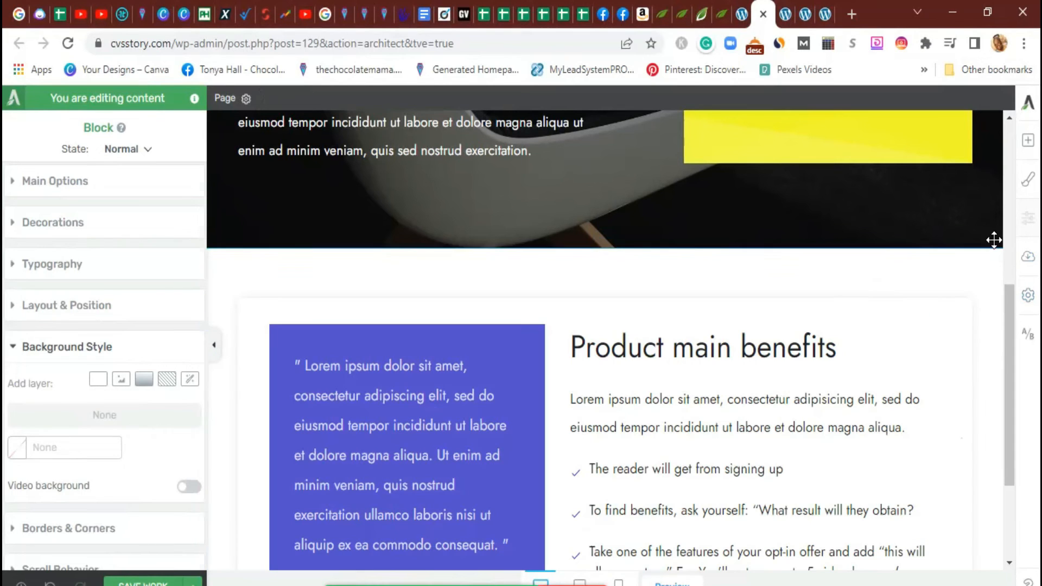
Review the hero, yellow signup form and 'Product main benefits' sections, then save the page
scroll(872, 372, "down", 2)
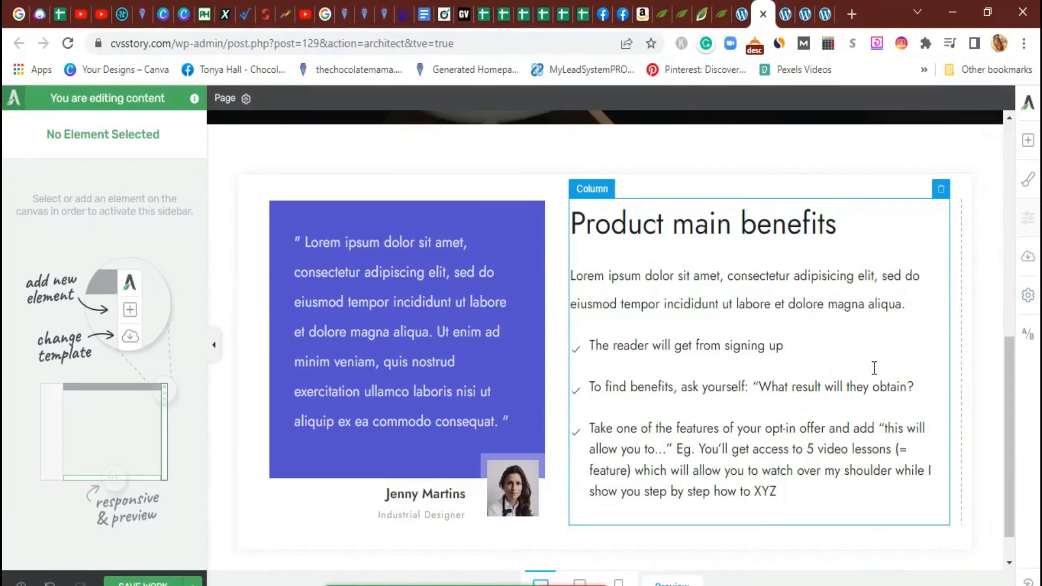
scroll(874, 368, "down", 1)
scroll(873, 373, "up", 5)
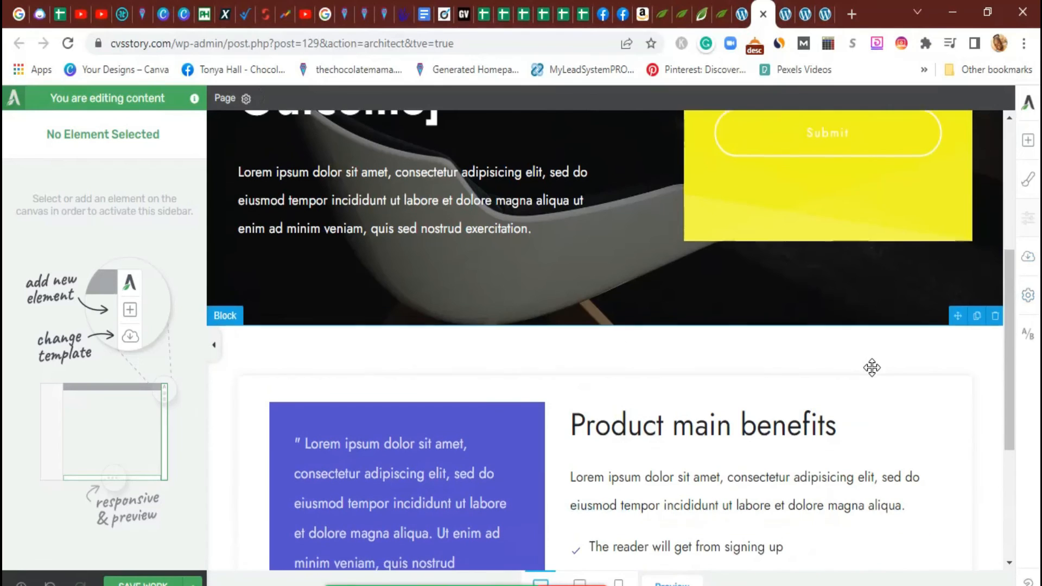
scroll(872, 375, "down", 5)
scroll(872, 369, "up", 1)
scroll(872, 368, "up", 7)
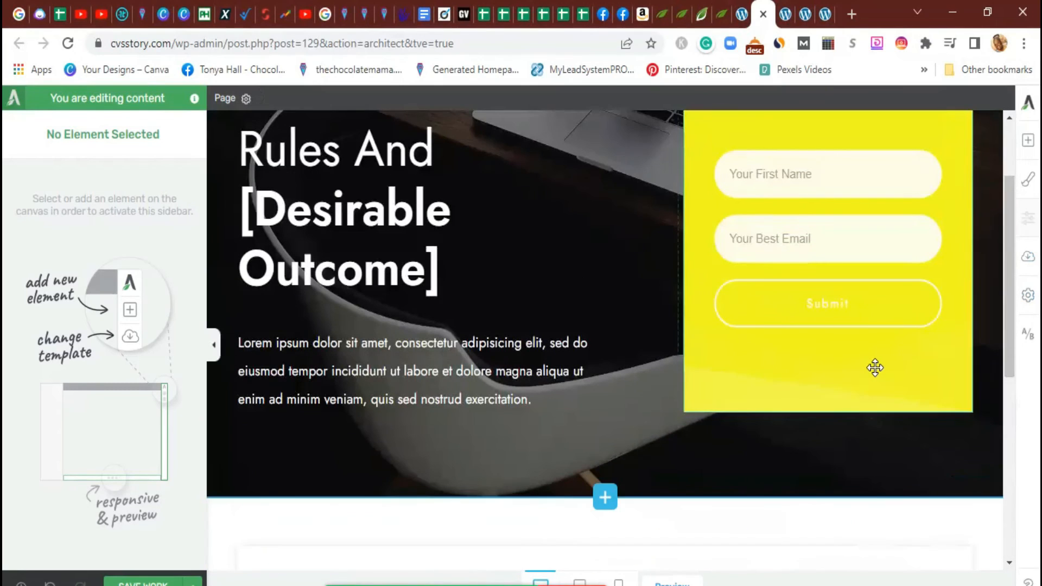
left_click(213, 343)
scroll(594, 455, "up", 2)
scroll(593, 453, "down", 5)
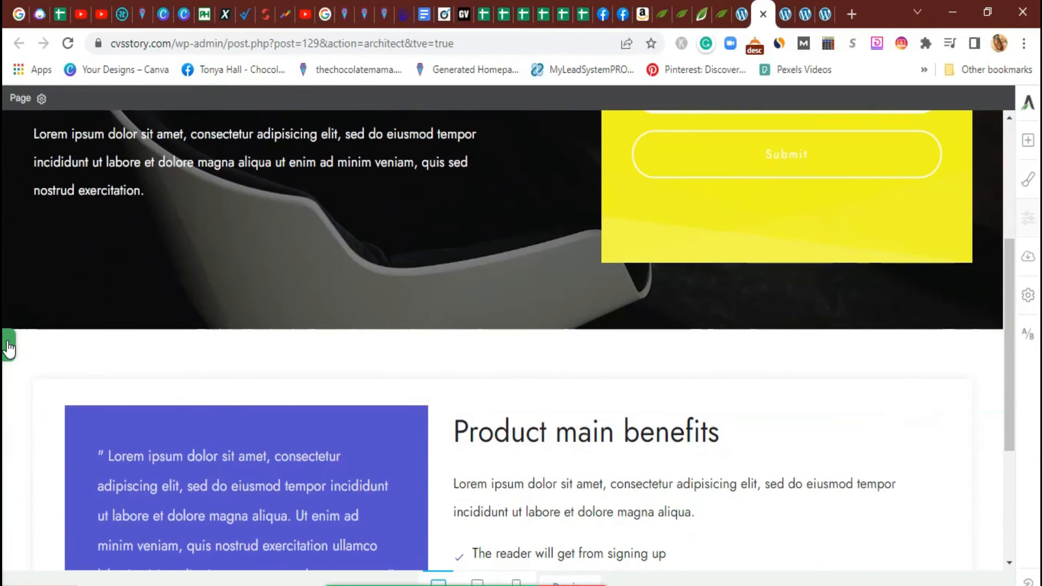
left_click(8, 347)
left_click(135, 582)
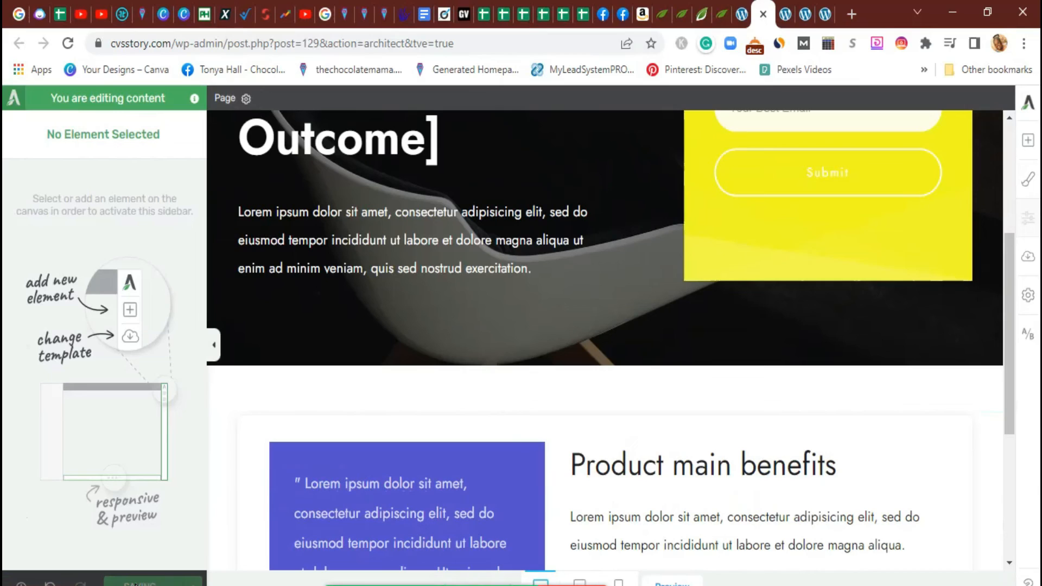
Scroll through the live cvs-warrior-newsletter page to check the saved design
left_click(822, 15)
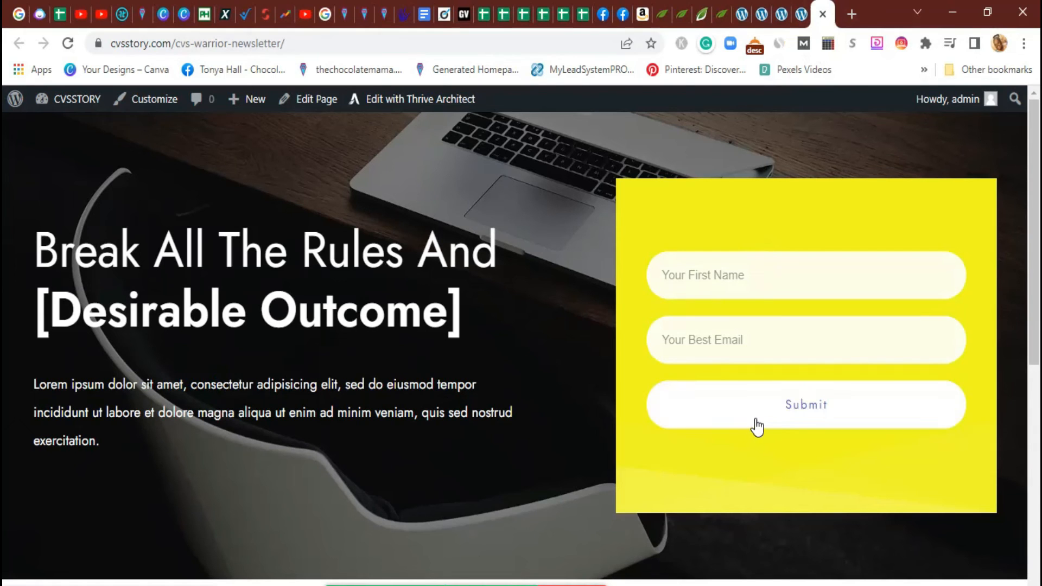
scroll(505, 411, "down", 8)
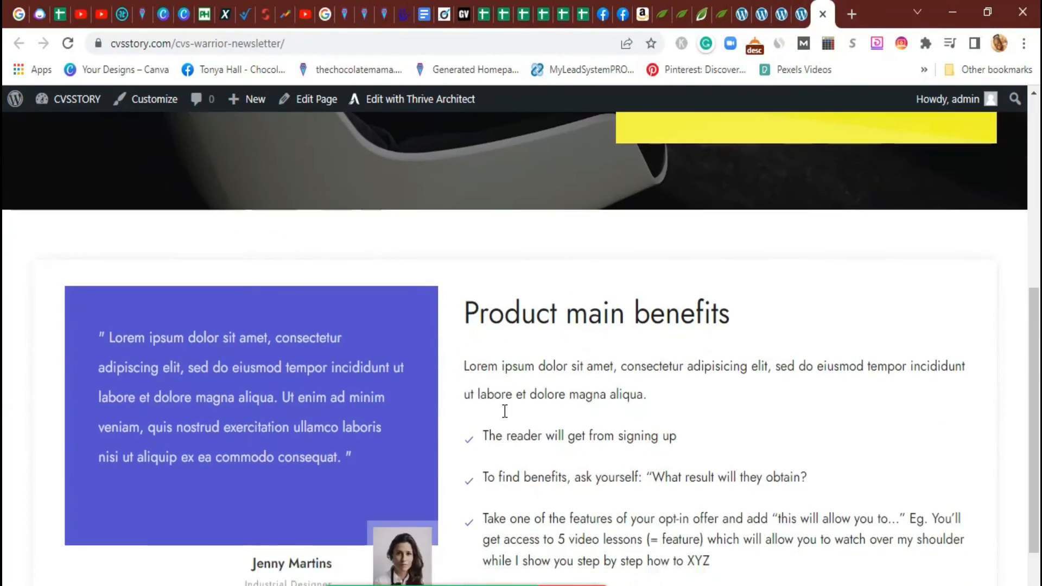
scroll(505, 411, "up", 6)
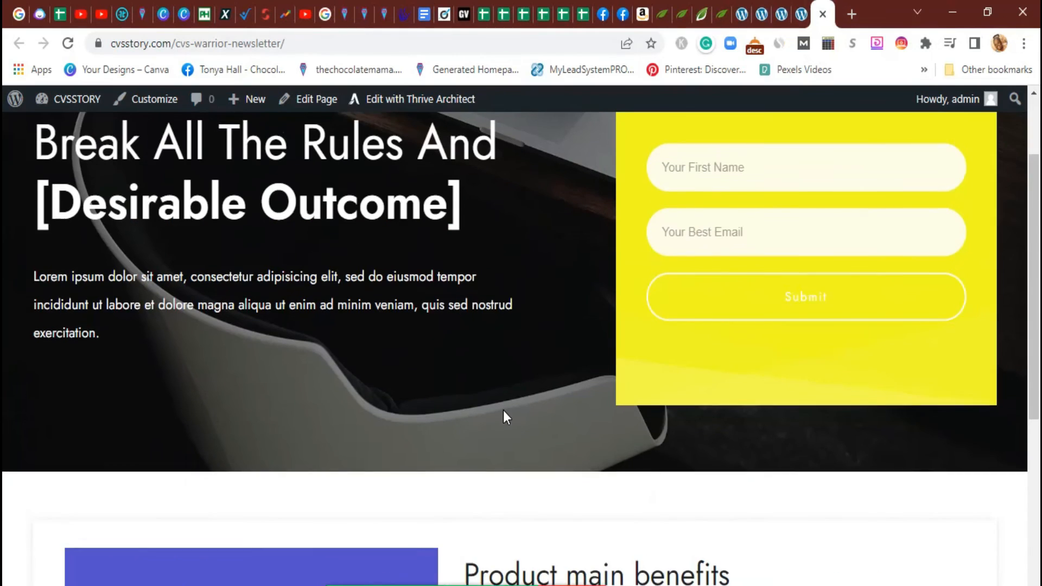
scroll(503, 410, "up", 2)
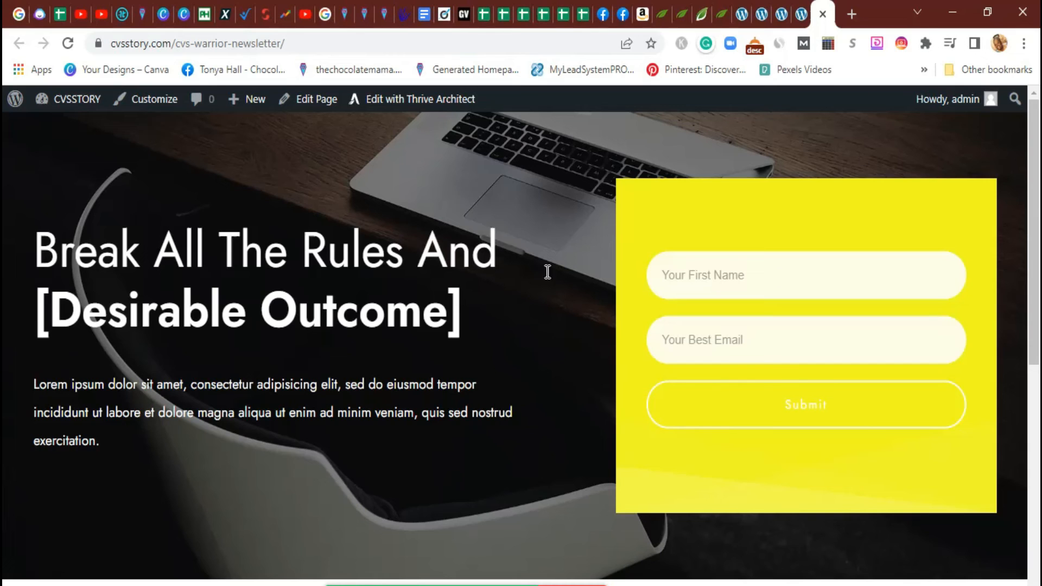
From the homepage, follow Get Started Now to the newsletter page
left_click(801, 15)
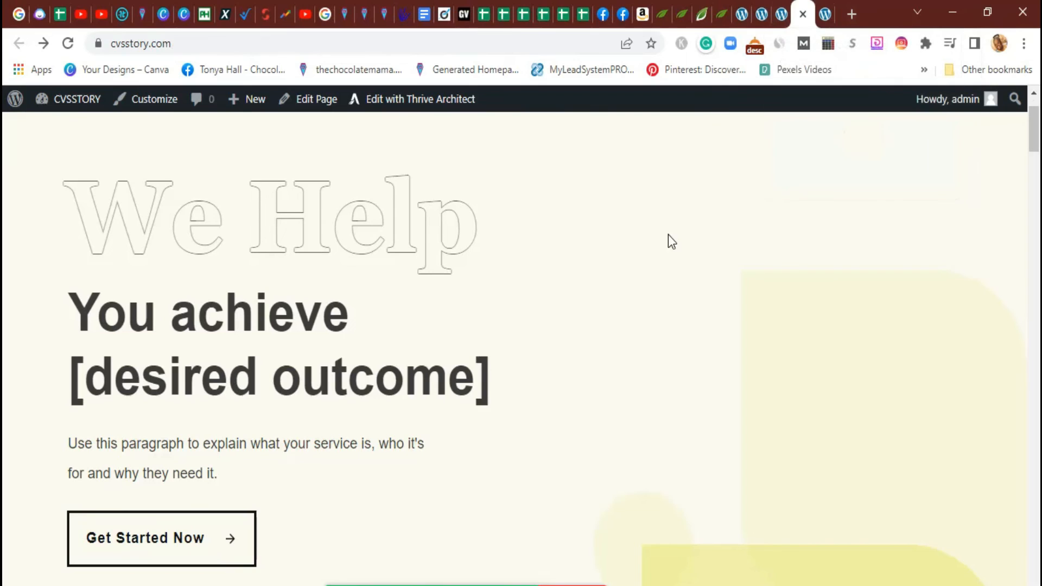
scroll(455, 344, "up", 2)
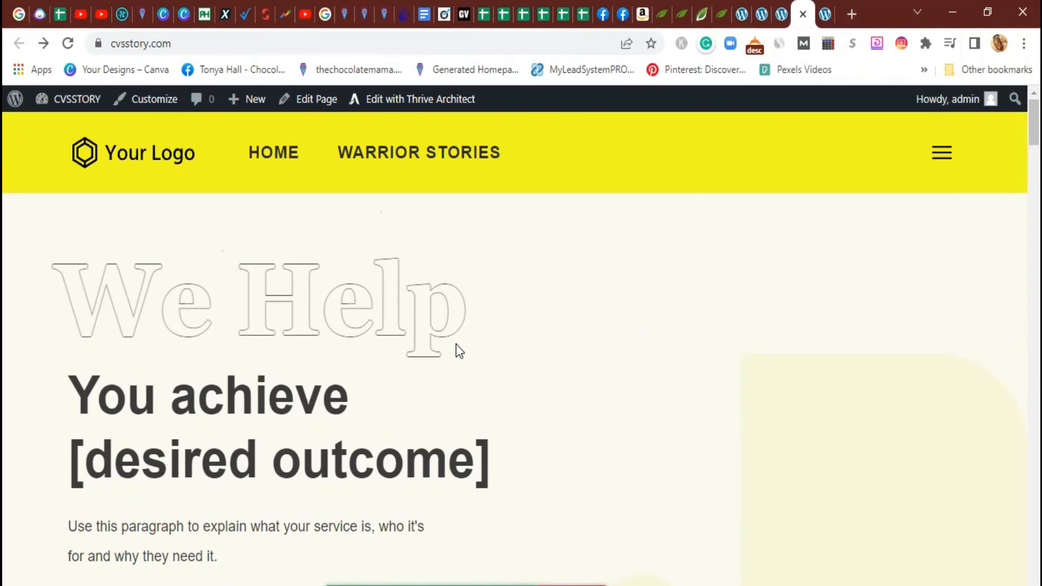
scroll(496, 302, "down", 2)
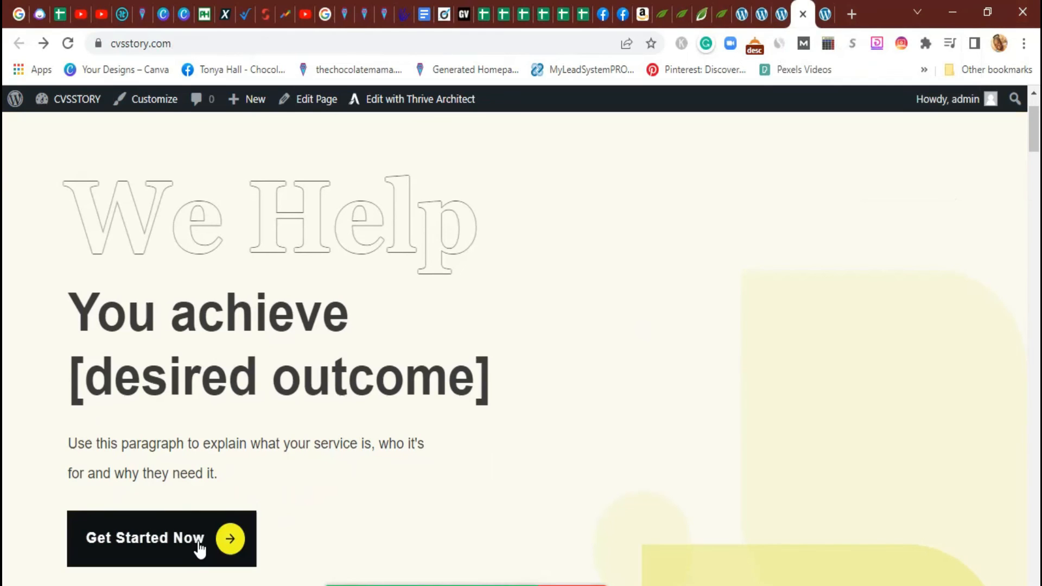
left_click(191, 549)
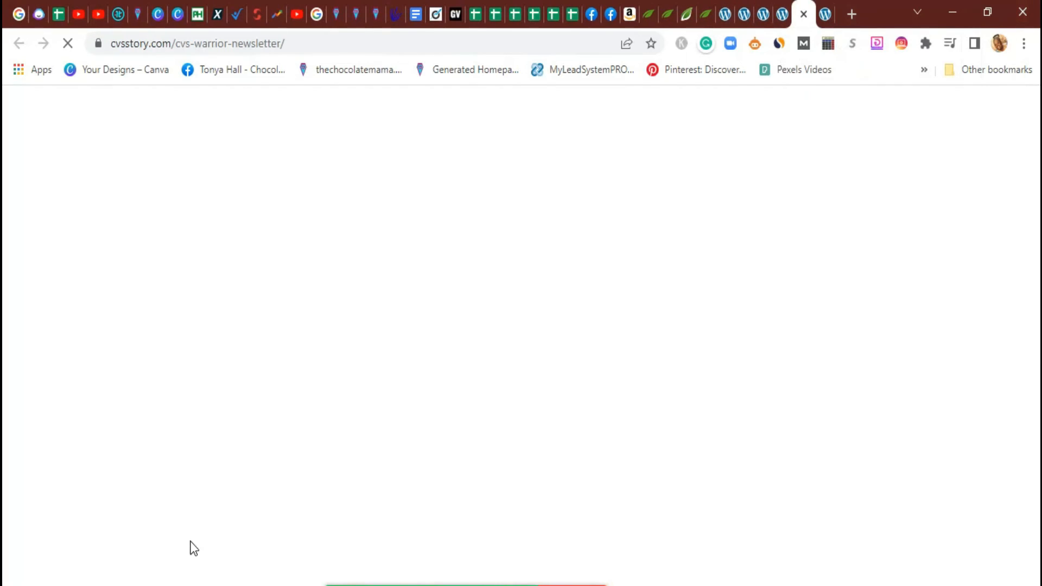